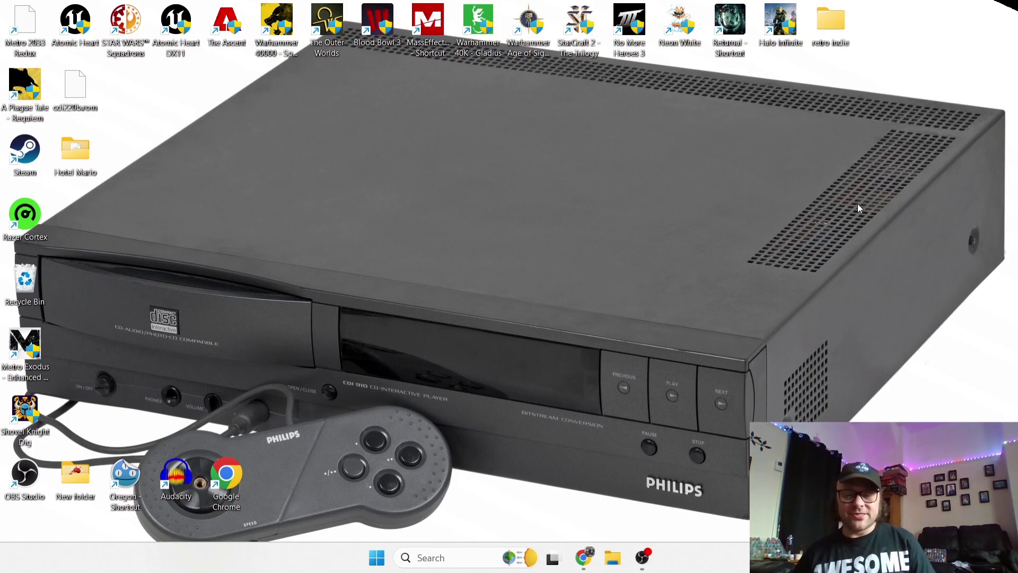
- Download cdiemu-0.5.2.zip from the Downloads page of cdiemu.org in Chrome
{"action": "left_click", "coordinate": [582, 557]}
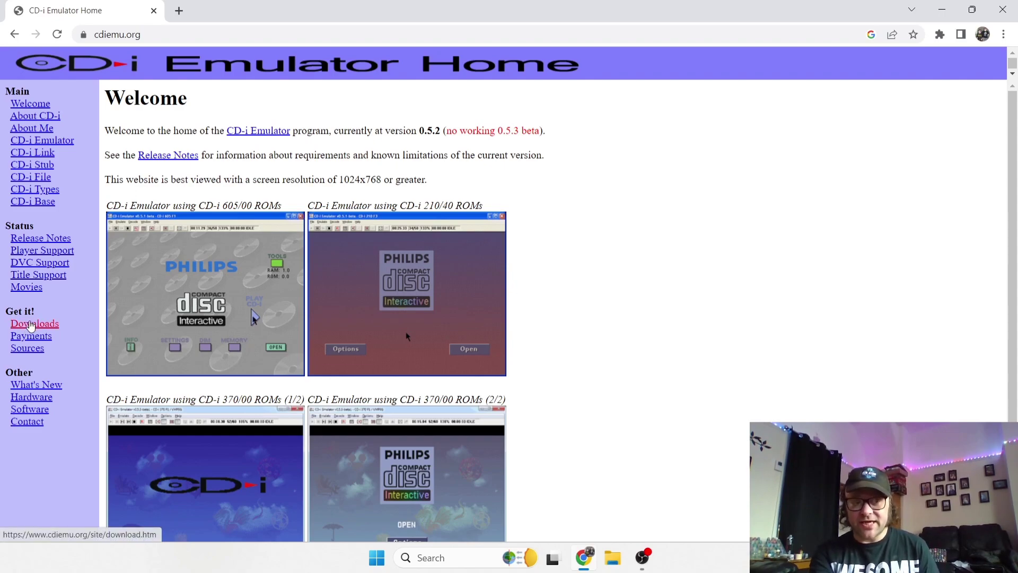
{"action": "left_click", "coordinate": [31, 325]}
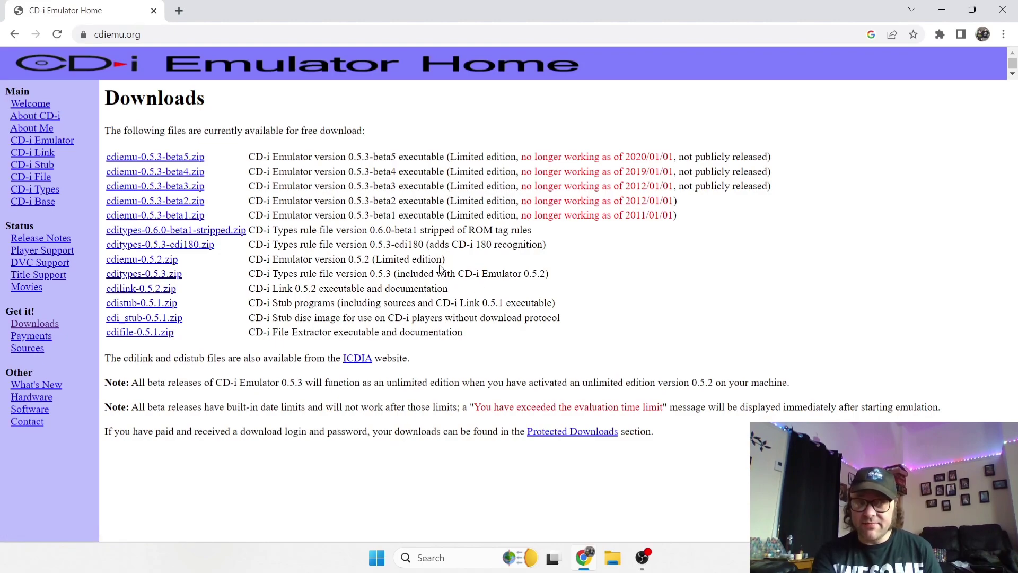
{"action": "left_click_drag", "start_coordinate": [441, 265], "coordinate": [400, 264]}
{"action": "left_click", "coordinate": [418, 294]}
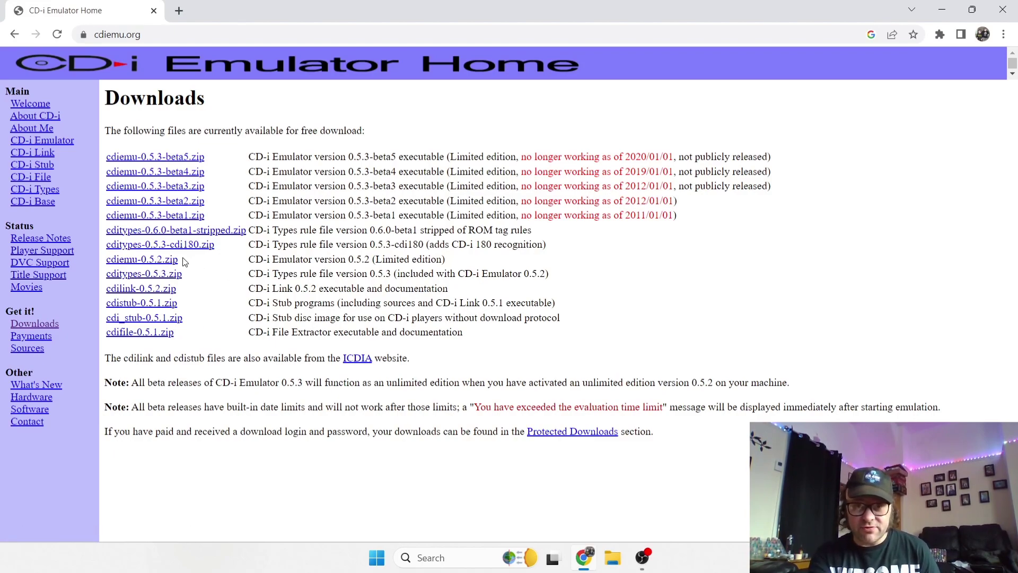
{"action": "left_click", "coordinate": [162, 264]}
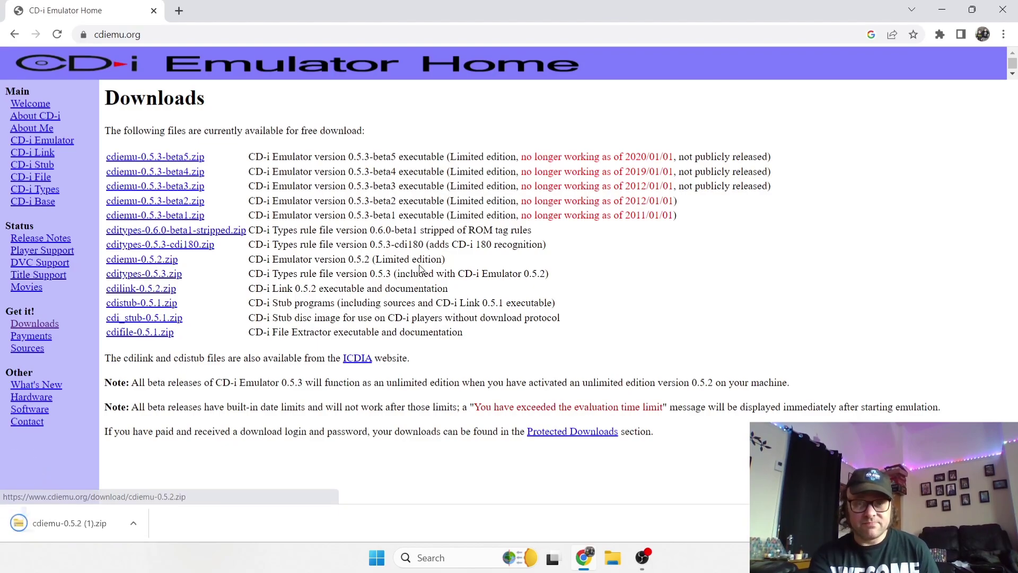
- Move the browser window aside and create a new desktop folder named CDI
{"action": "left_click_drag", "start_coordinate": [666, 5], "coordinate": [844, 17]}
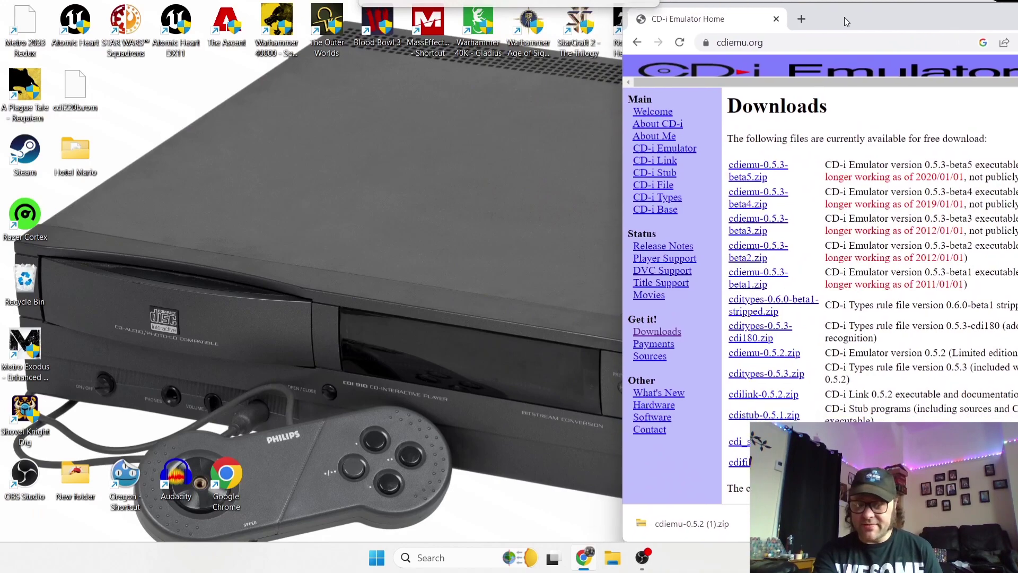
{"action": "right_click", "coordinate": [221, 266]}
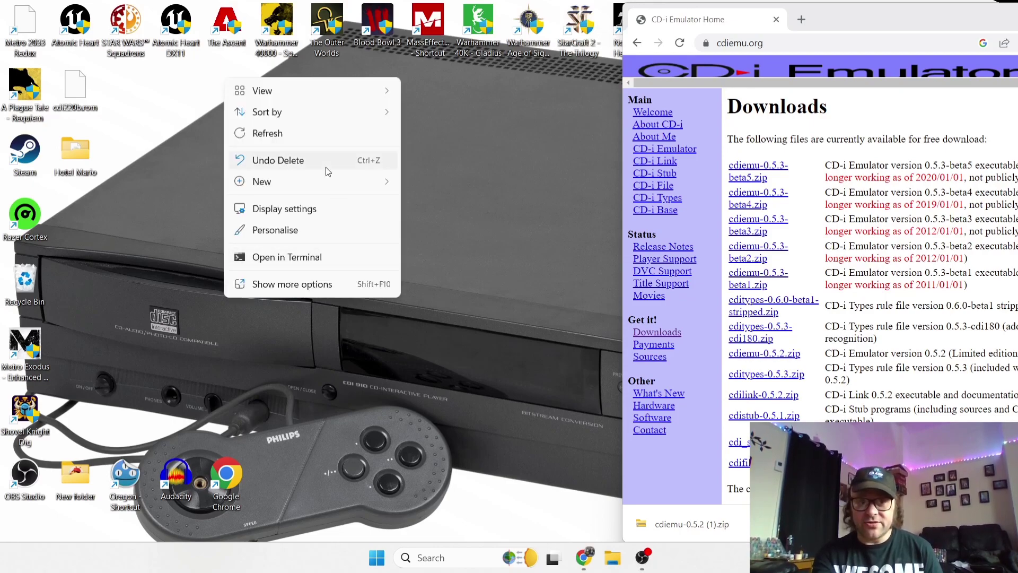
{"action": "mouse_move", "coordinate": [327, 188]}
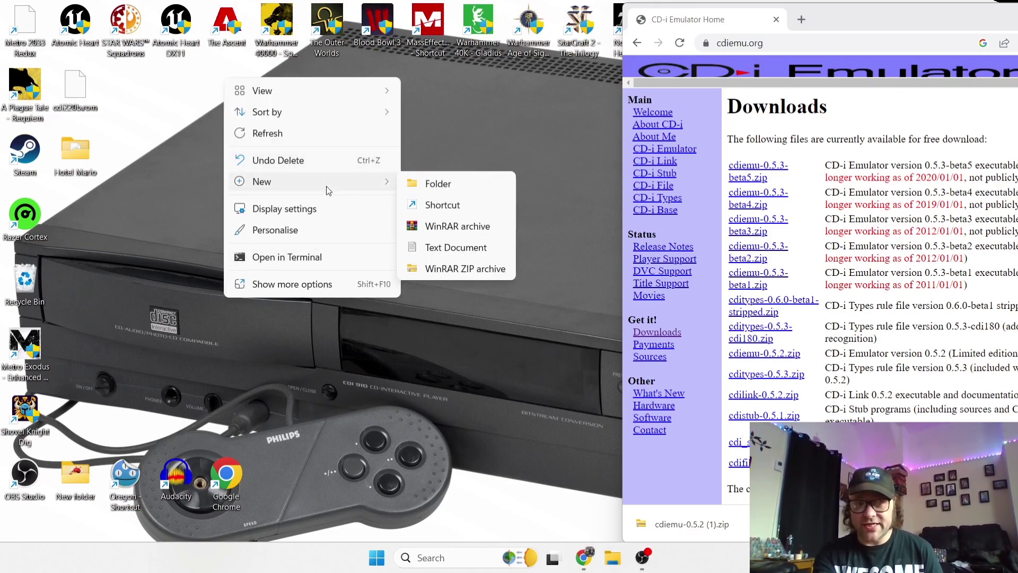
{"action": "left_click", "coordinate": [497, 184]}
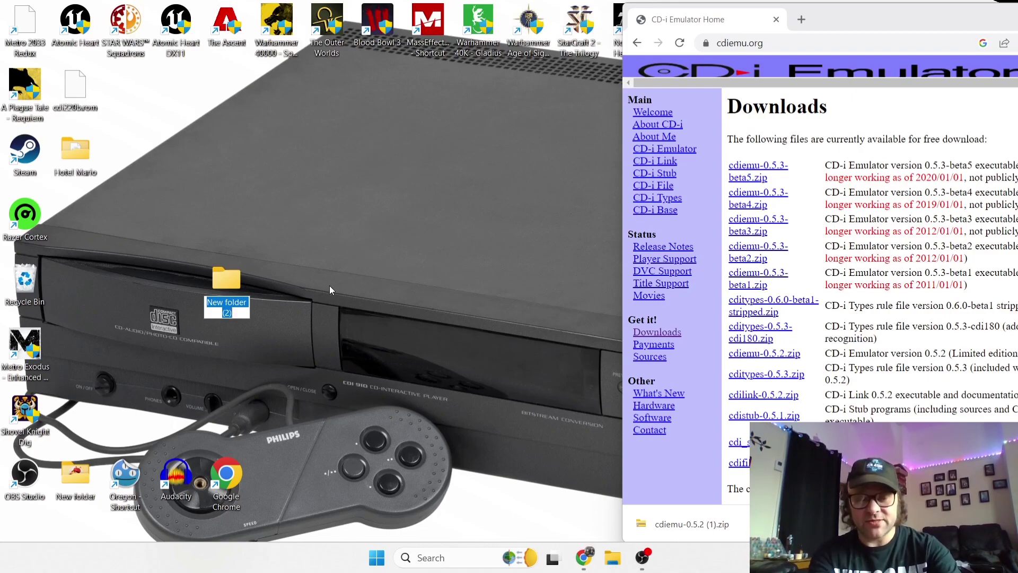
{"action": "type", "text": "CDI"}
{"action": "key", "text": "Return"}
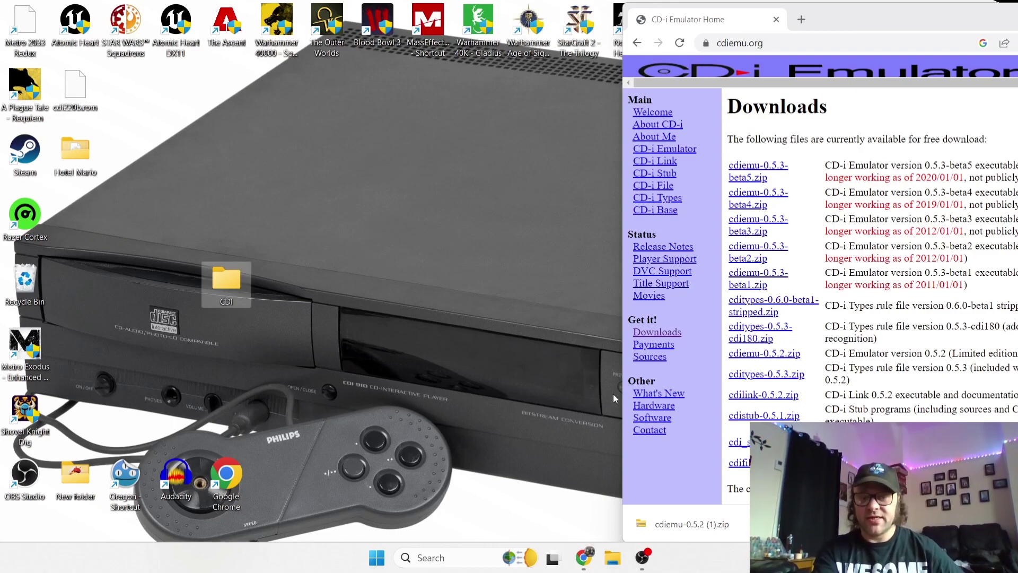
- Copy the downloaded cdiemu-0.5.2 archive to the desktop and open it beside the CDI folder
{"action": "left_click_drag", "start_coordinate": [669, 524], "coordinate": [420, 170]}
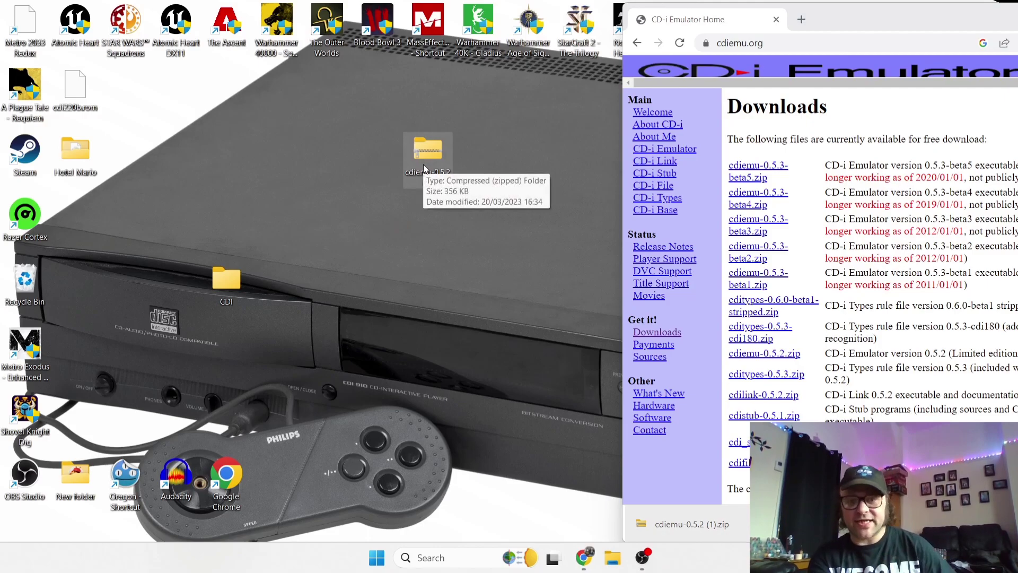
{"action": "double_click", "coordinate": [423, 164]}
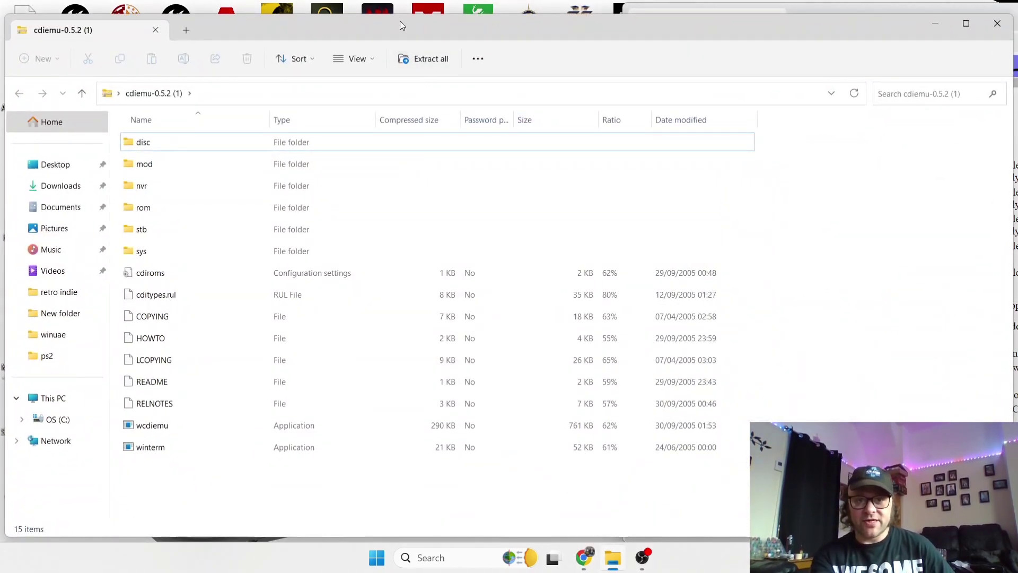
{"action": "left_click_drag", "start_coordinate": [399, 20], "coordinate": [705, 23]}
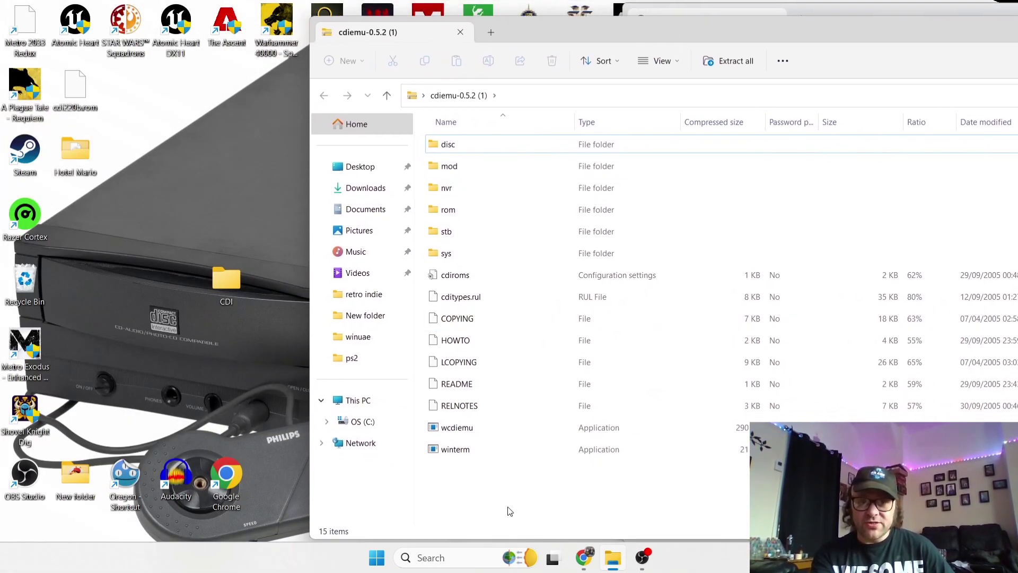
{"action": "left_click_drag", "start_coordinate": [586, 31], "coordinate": [633, 46]}
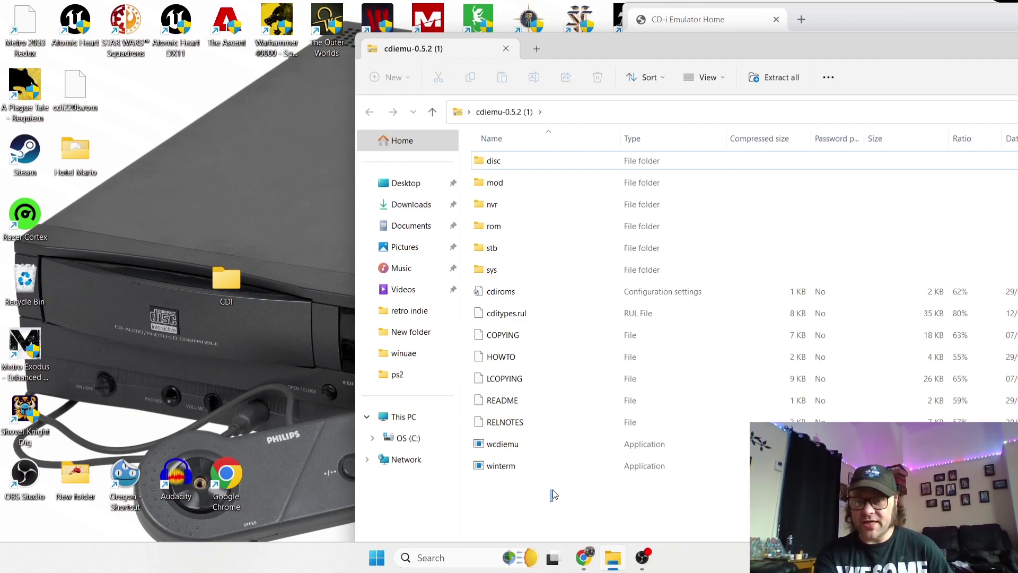
- Copy all files and folders from the cdiemu-0.5.2 archive into the CDI desktop folder and close the archive window
{"action": "left_click_drag", "start_coordinate": [552, 491], "coordinate": [549, 152]}
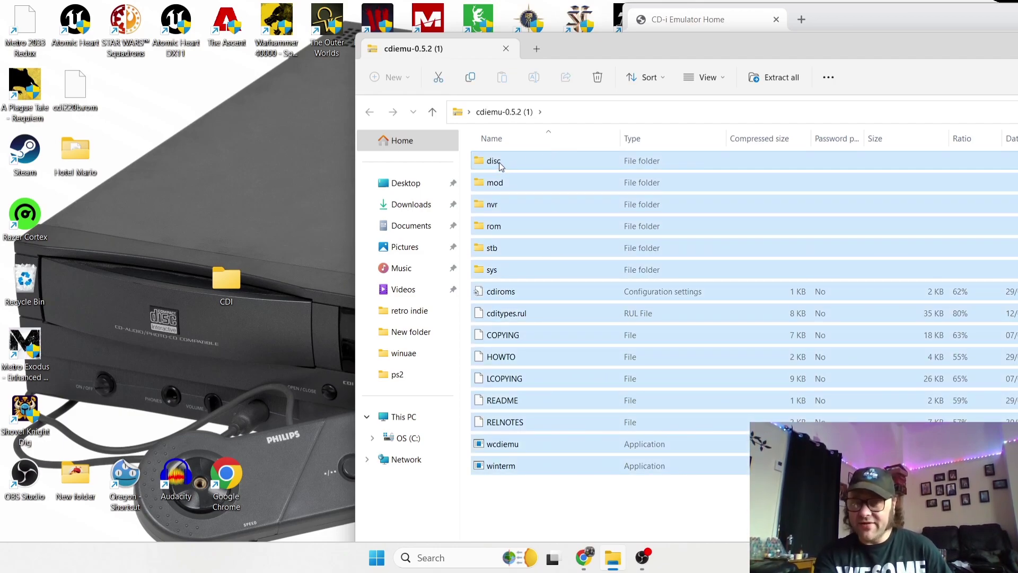
{"action": "left_click_drag", "start_coordinate": [501, 162], "coordinate": [222, 291]}
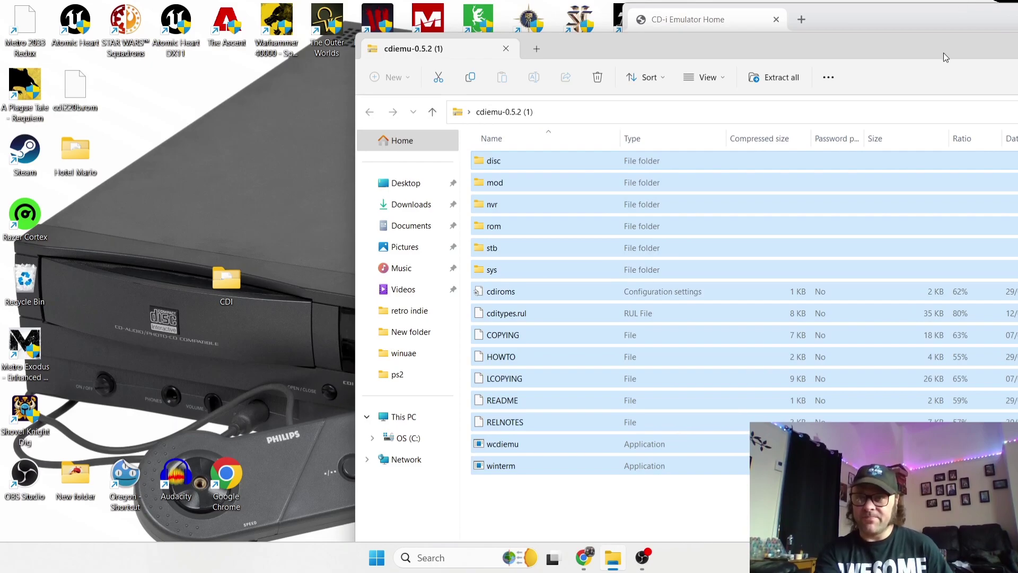
{"action": "left_click_drag", "start_coordinate": [944, 52], "coordinate": [651, 83]}
{"action": "left_click_drag", "start_coordinate": [958, 77], "coordinate": [833, 106]}
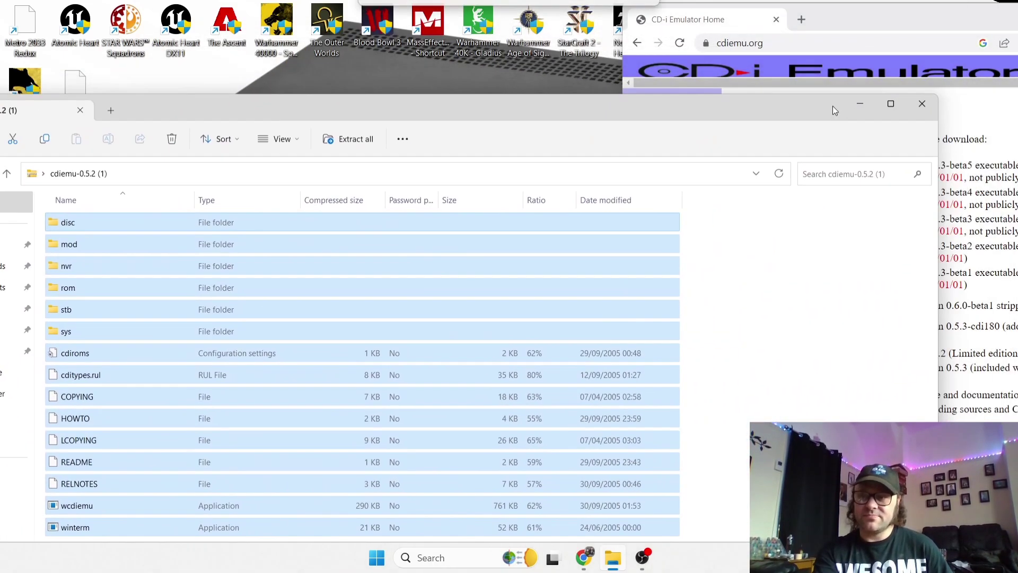
{"action": "left_click", "coordinate": [925, 105]}
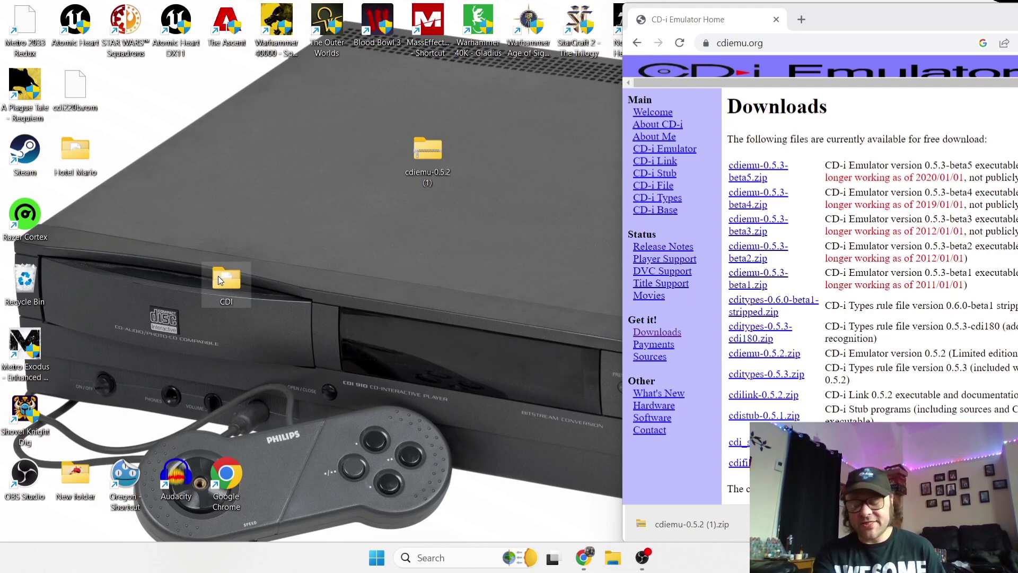
- Move cdi220b.rom from the desktop into the rom subfolder of the CDI folder
{"action": "mouse_move", "coordinate": [218, 276]}
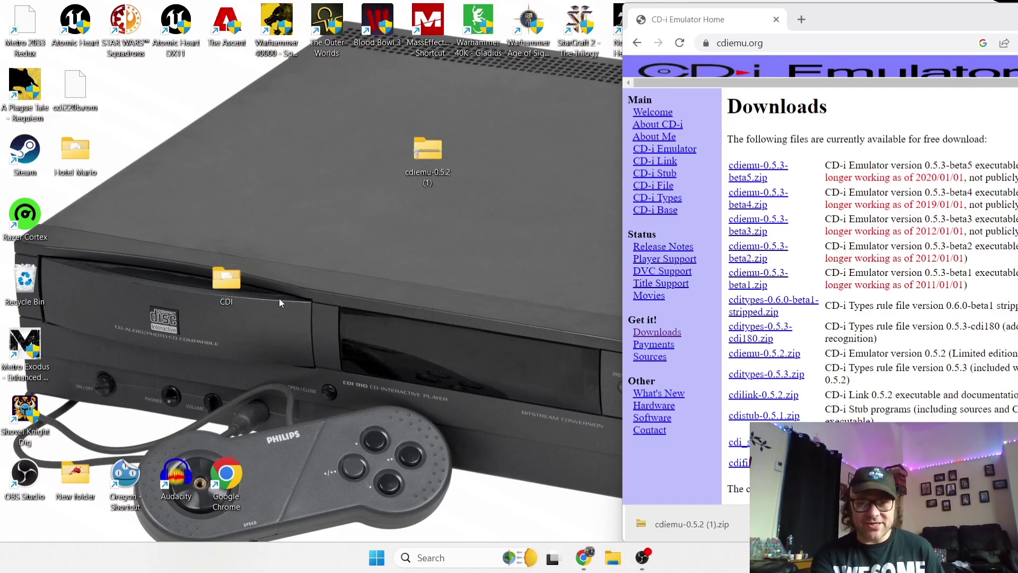
{"action": "double_click", "coordinate": [235, 286]}
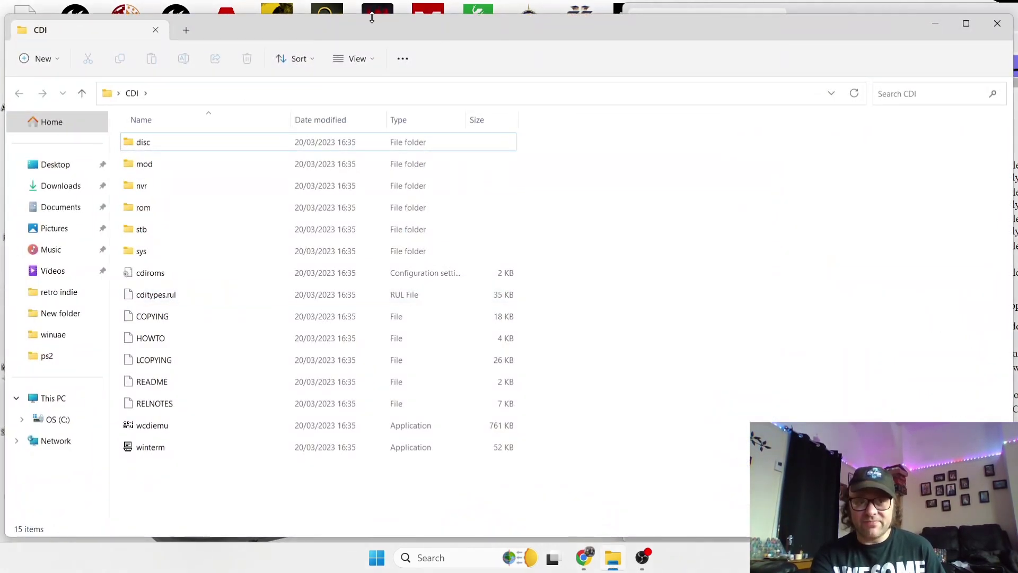
{"action": "left_click_drag", "start_coordinate": [371, 26], "coordinate": [651, 33]}
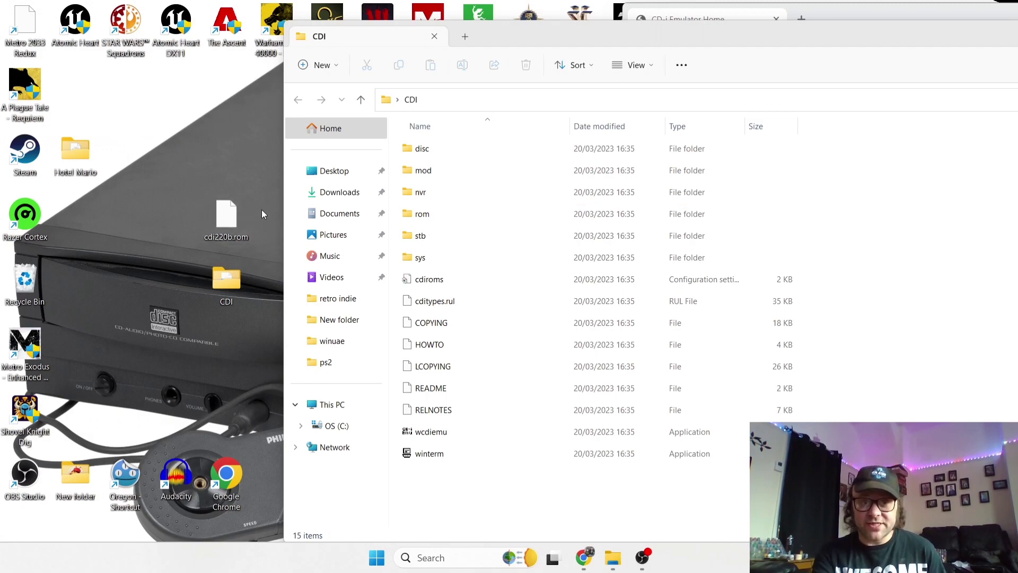
{"action": "double_click", "coordinate": [453, 214]}
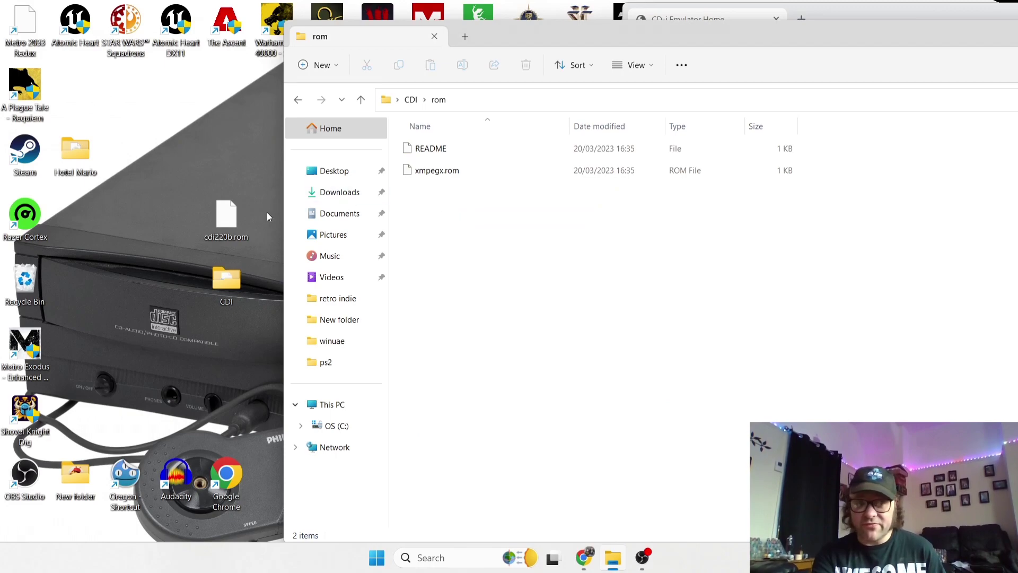
{"action": "left_click_drag", "start_coordinate": [227, 216], "coordinate": [496, 249]}
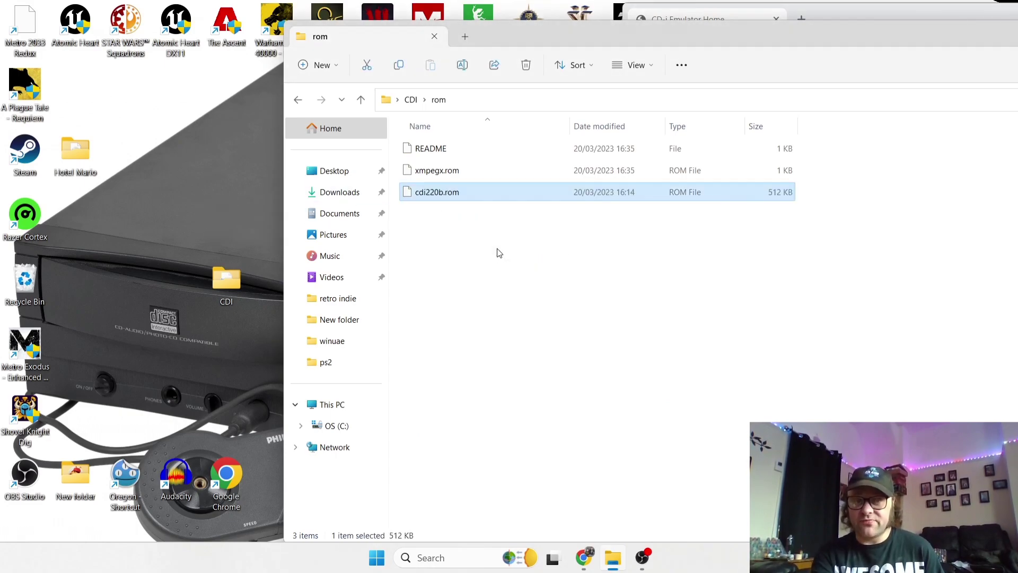
- Move the Hotel Mario folder from the desktop into the CDI folder's disc subfolder and open it
{"action": "left_click", "coordinate": [299, 101]}
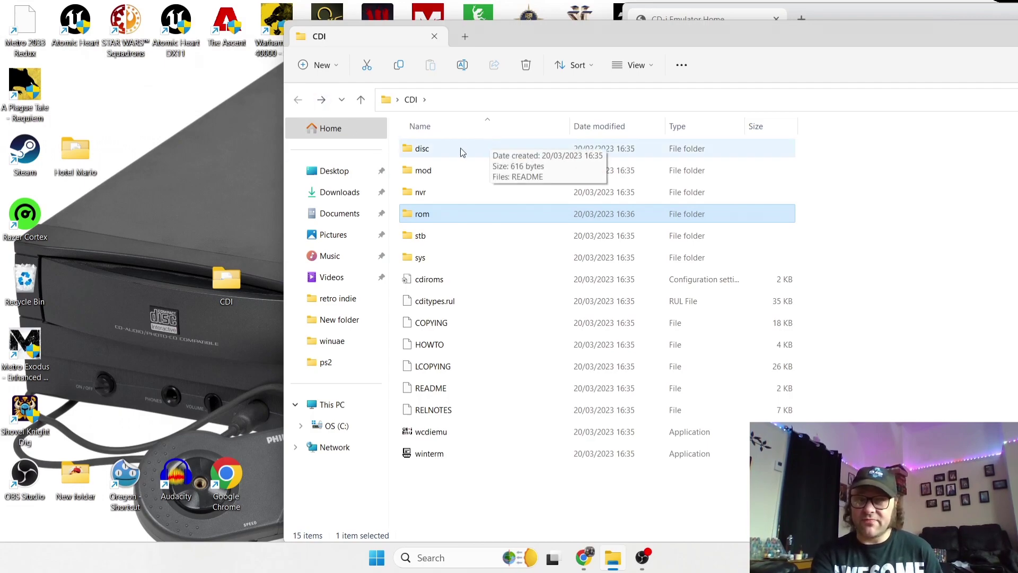
{"action": "left_click", "coordinate": [530, 157]}
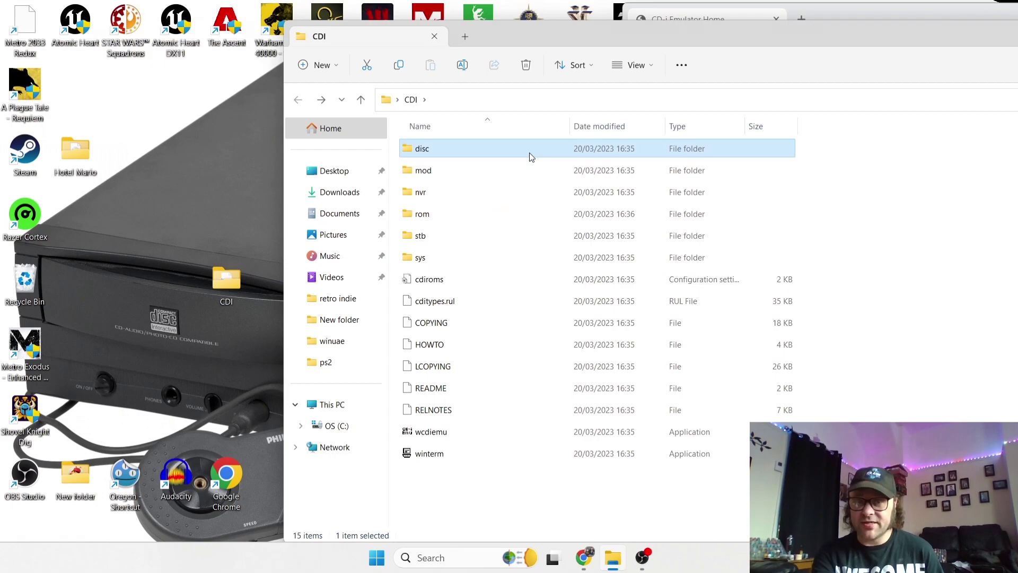
{"action": "double_click", "coordinate": [461, 153]}
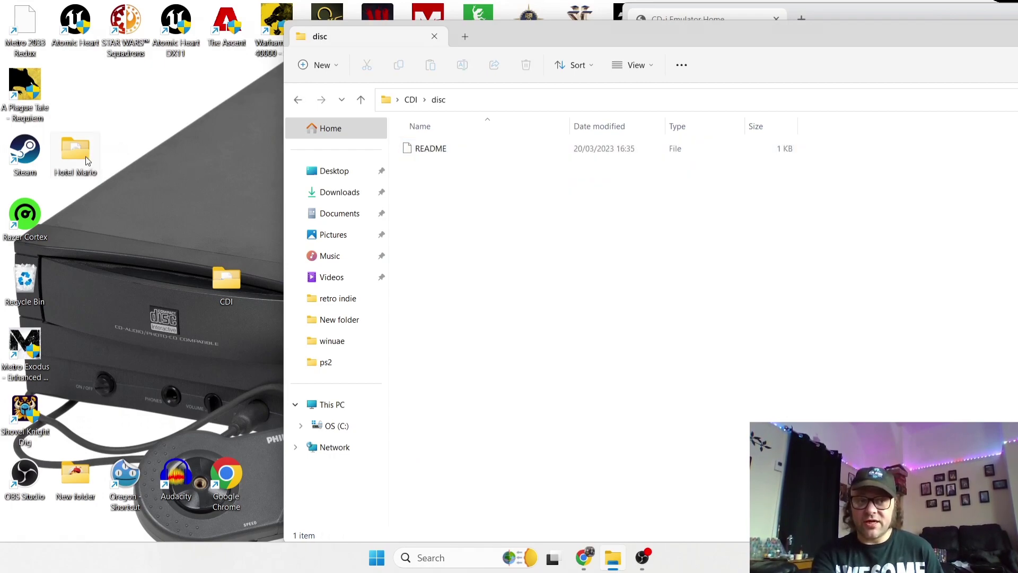
{"action": "left_click_drag", "start_coordinate": [87, 161], "coordinate": [566, 262]}
{"action": "left_click", "coordinate": [477, 235]}
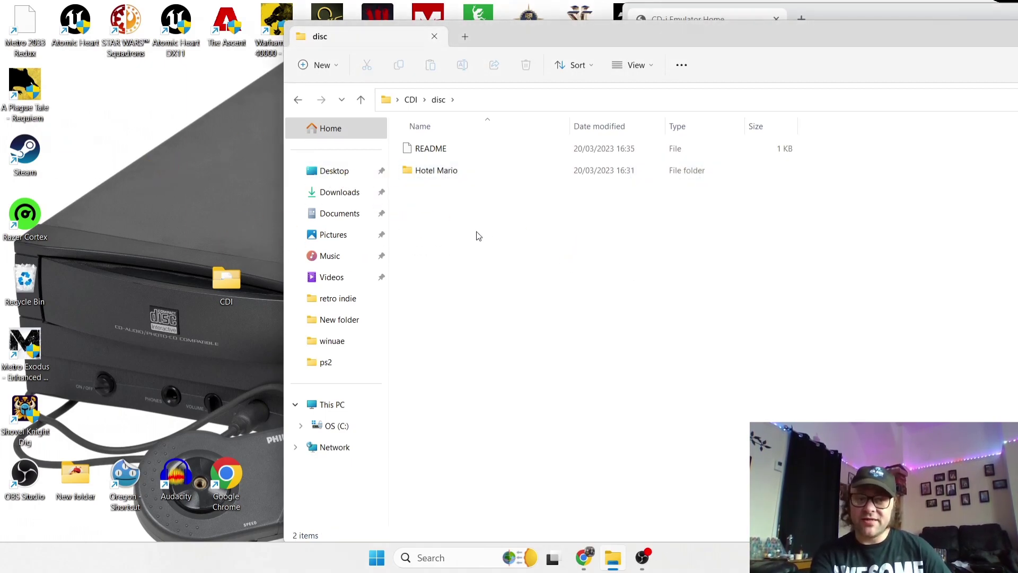
{"action": "double_click", "coordinate": [444, 179]}
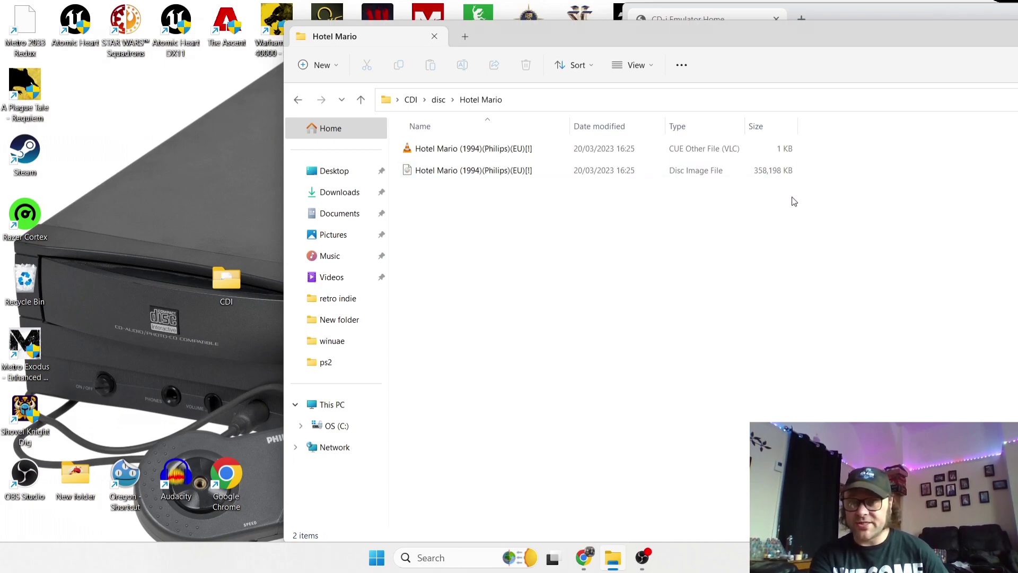
- Launch wcdiemu from the CDI folder, dismiss the registration message and place the emulator window over the folder window
{"action": "left_click", "coordinate": [298, 101]}
{"action": "left_click", "coordinate": [300, 102]}
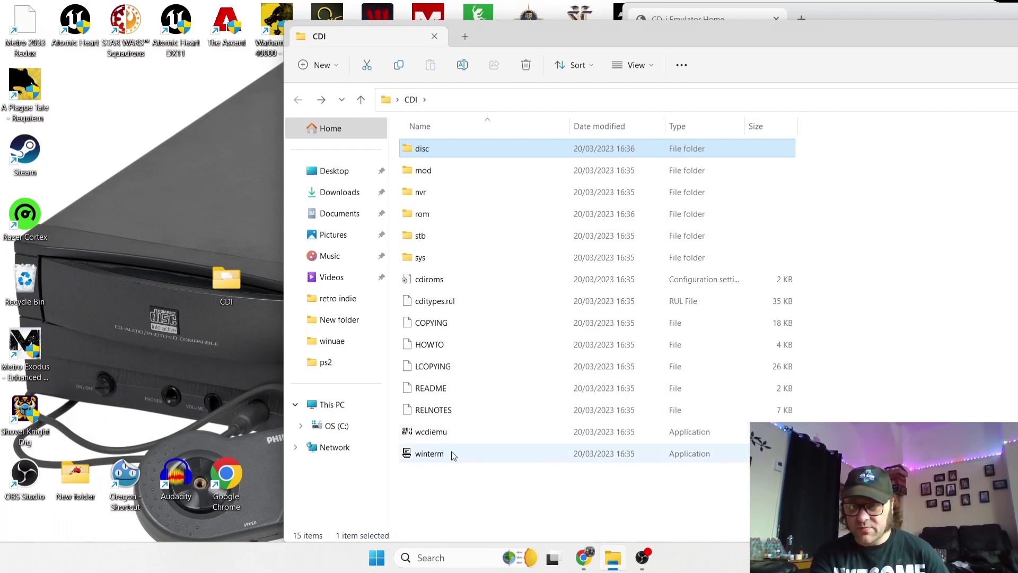
{"action": "left_click", "coordinate": [455, 454]}
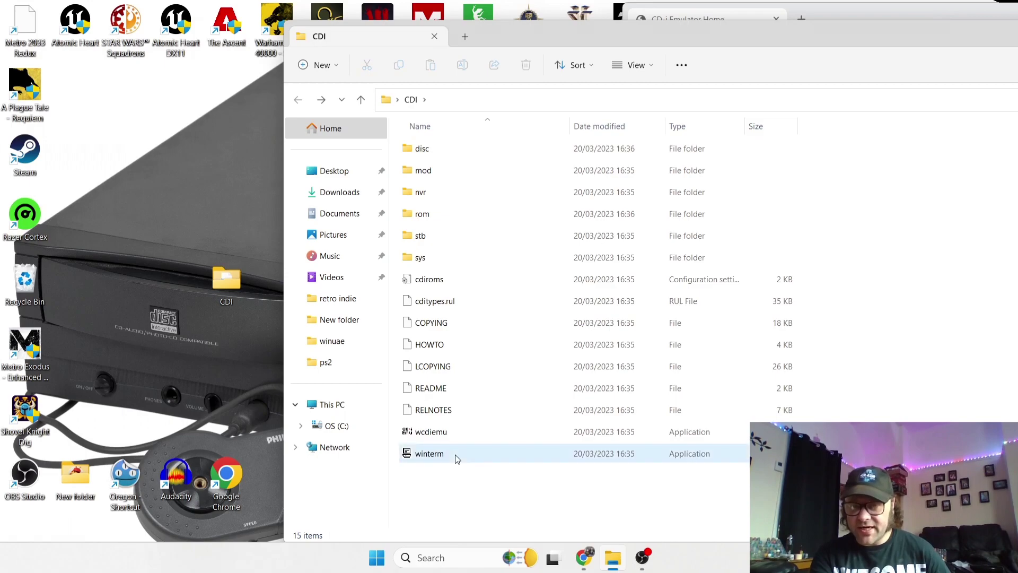
{"action": "left_click", "coordinate": [523, 438]}
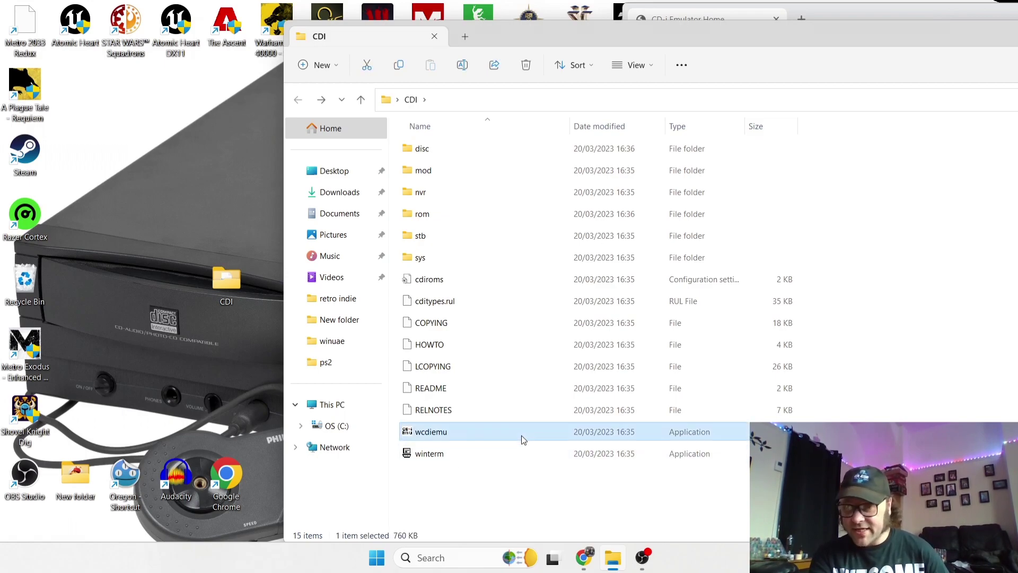
{"action": "double_click", "coordinate": [439, 434]}
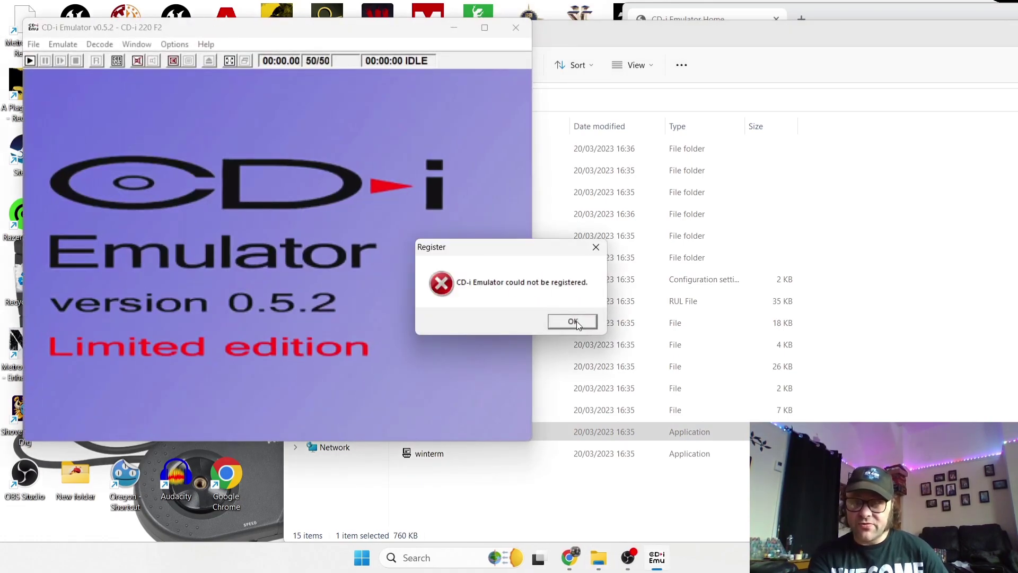
{"action": "left_click_drag", "start_coordinate": [519, 255], "coordinate": [393, 247]}
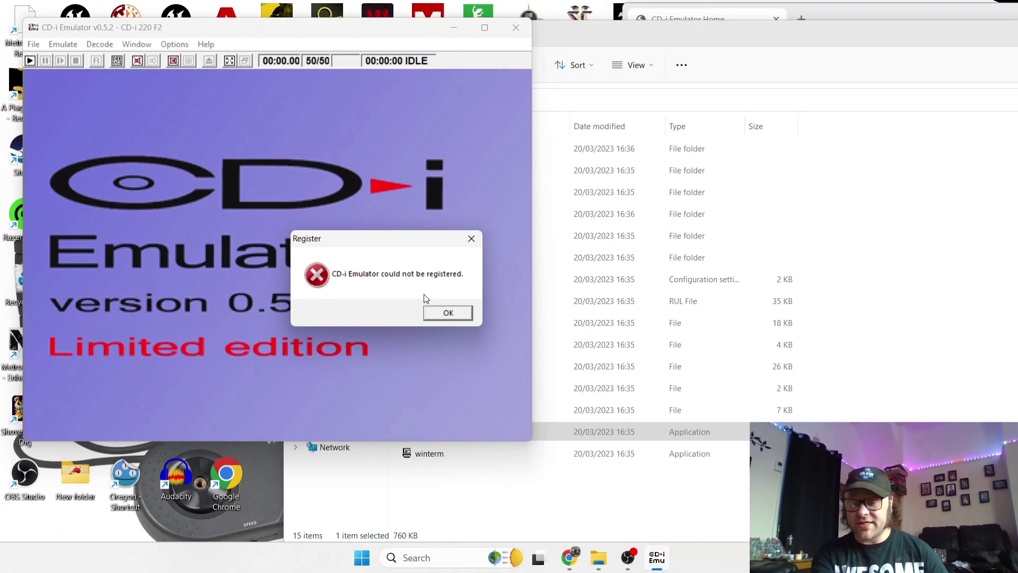
{"action": "left_click", "coordinate": [448, 314]}
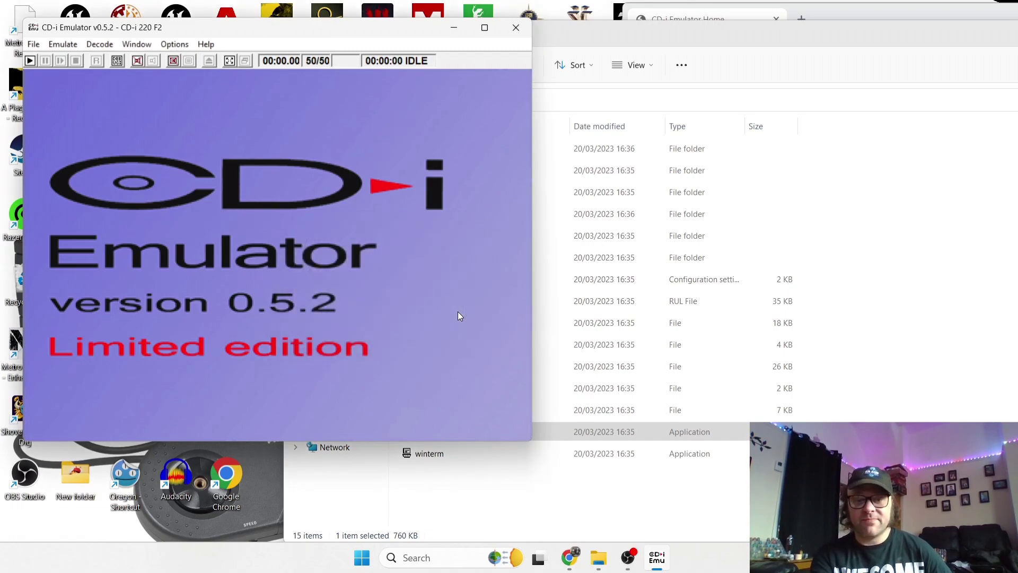
{"action": "left_click_drag", "start_coordinate": [259, 31], "coordinate": [456, 67]}
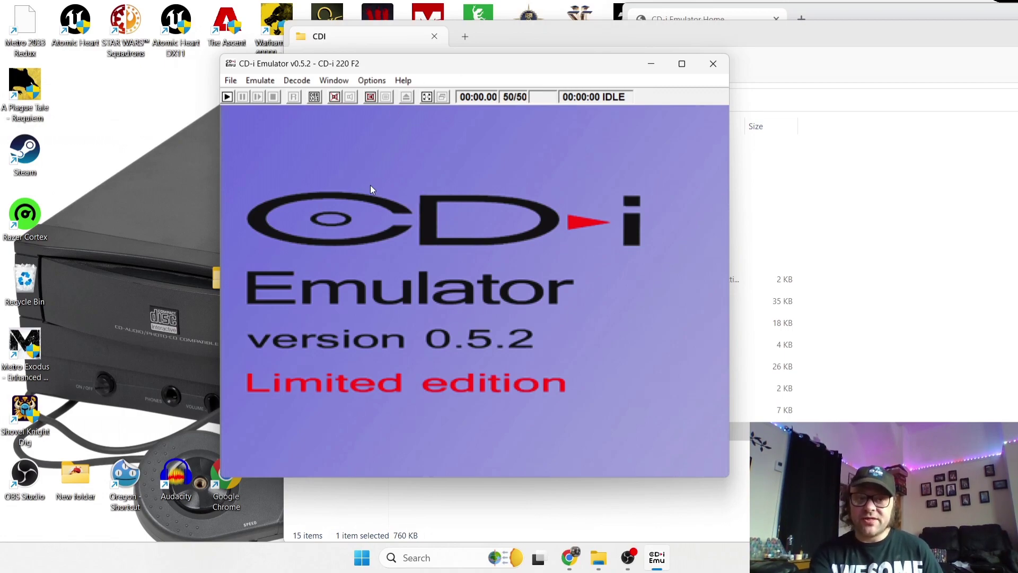
{"action": "left_click_drag", "start_coordinate": [456, 63], "coordinate": [571, 72]}
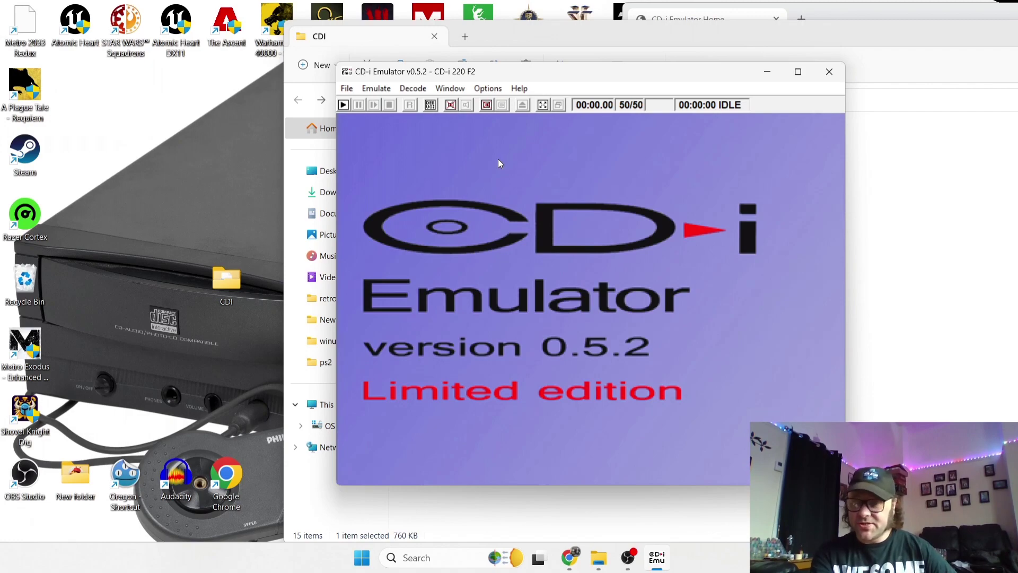
- Open the Hotel Mario (1994)(Philips)(EU)[!] disc image from the Hotel Mario folder inside the disc folder
{"action": "left_click", "coordinate": [347, 89]}
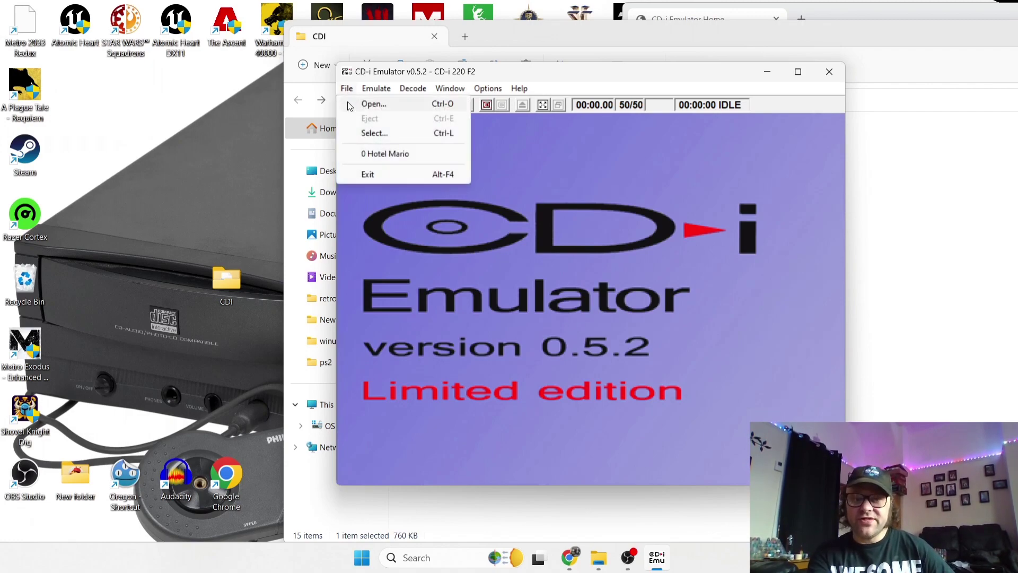
{"action": "left_click", "coordinate": [350, 106]}
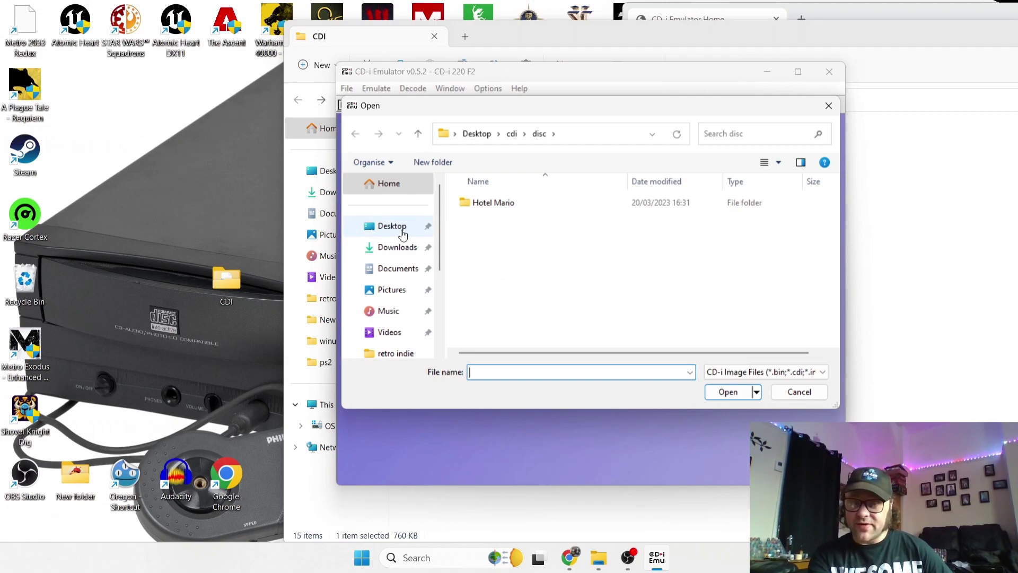
{"action": "double_click", "coordinate": [513, 207]}
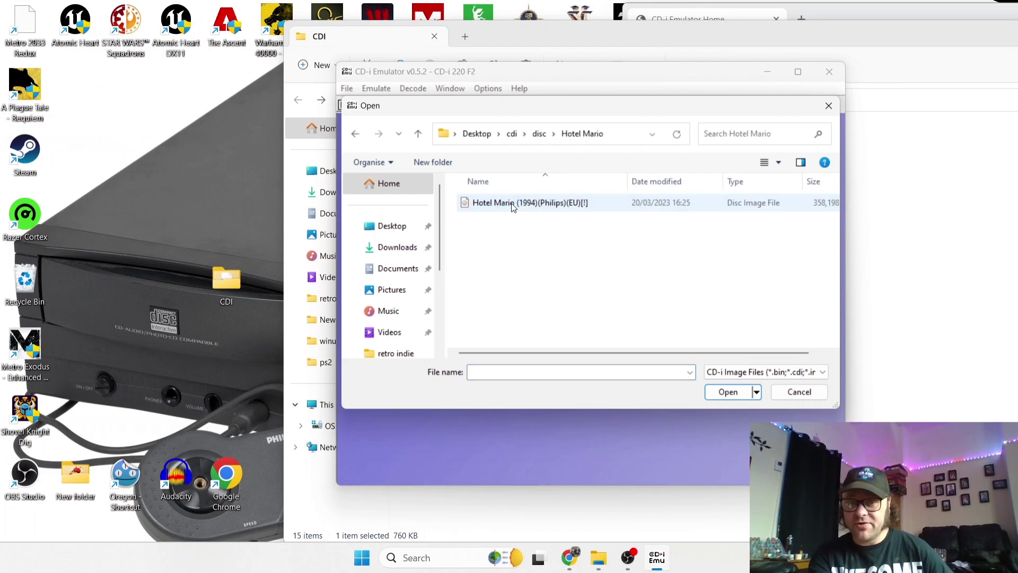
{"action": "left_click", "coordinate": [543, 205]}
{"action": "double_click", "coordinate": [542, 205]}
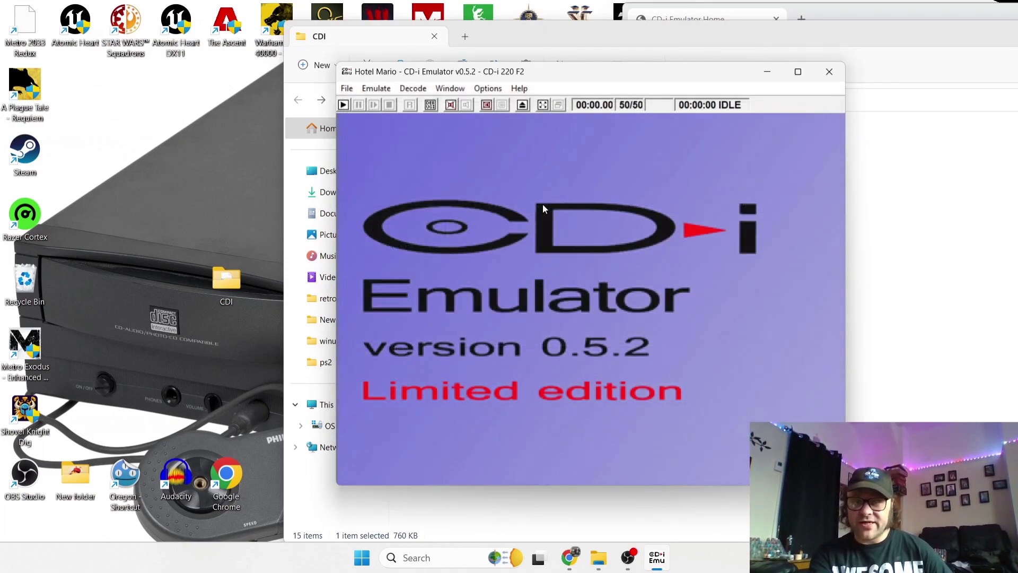
- Start the emulation, play the CD-i disc from the Philips player screen and switch the emulator to full screen
{"action": "left_click", "coordinate": [374, 90]}
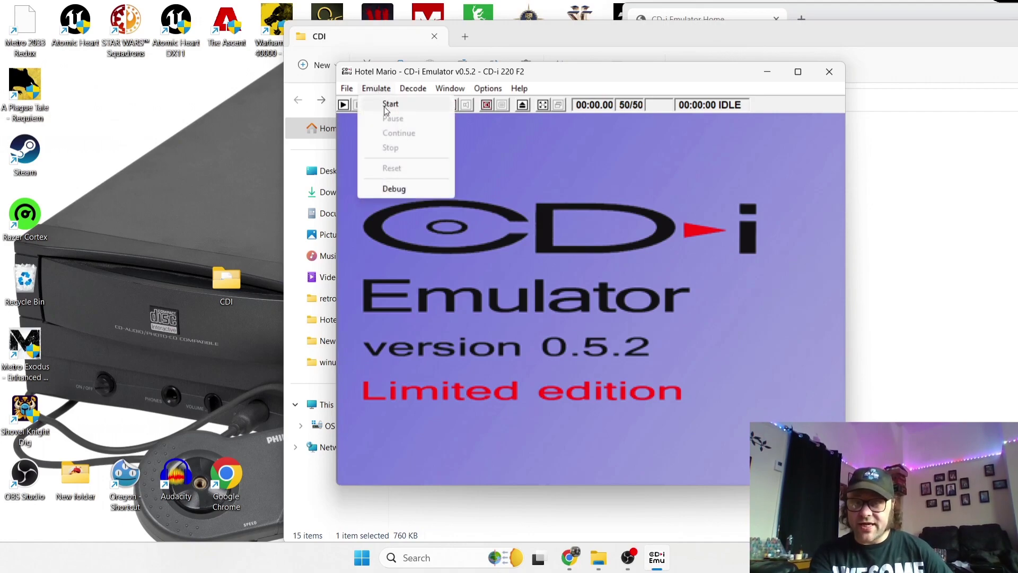
{"action": "left_click", "coordinate": [389, 105]}
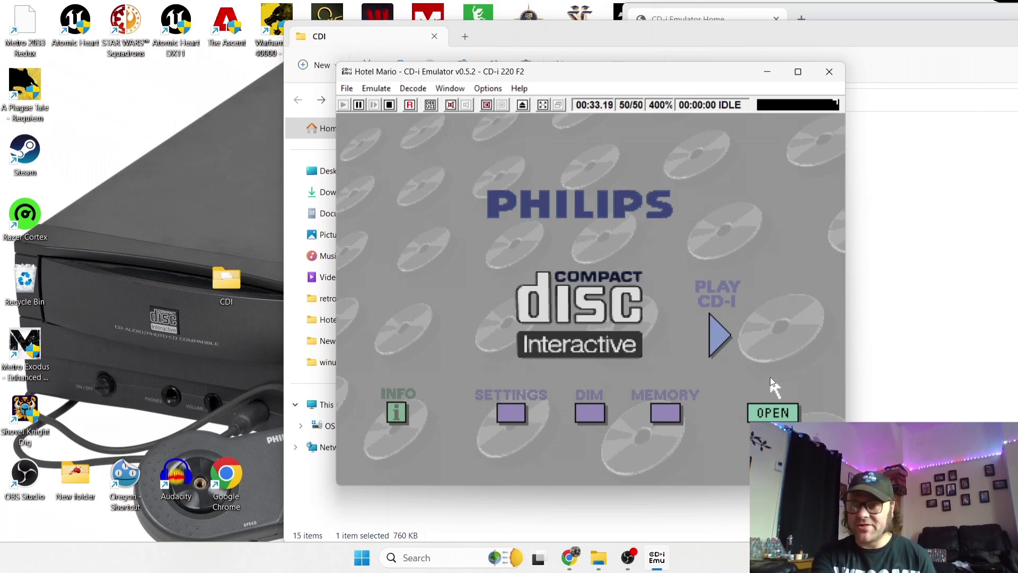
{"action": "left_click", "coordinate": [719, 334]}
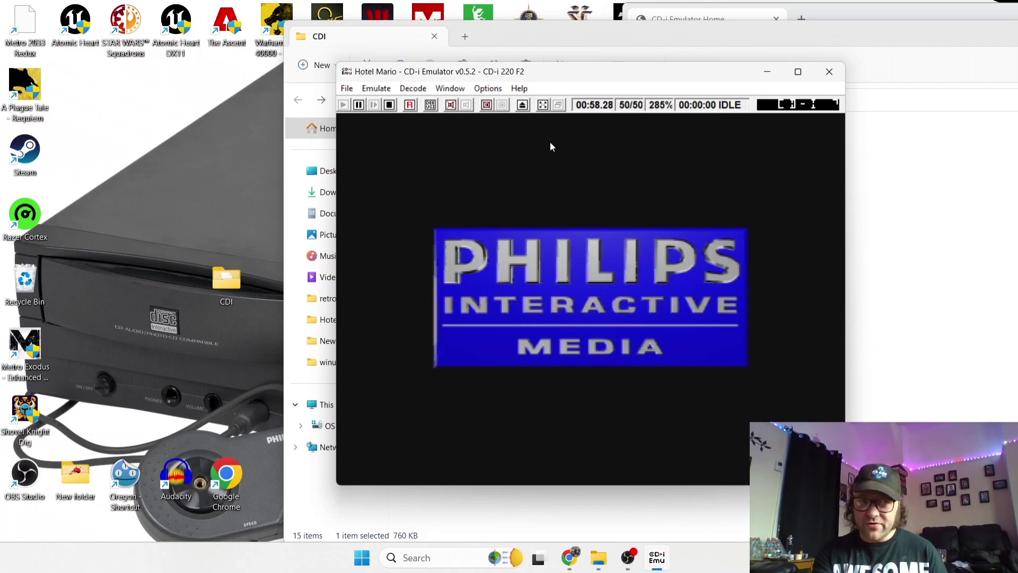
{"action": "left_click", "coordinate": [543, 105]}
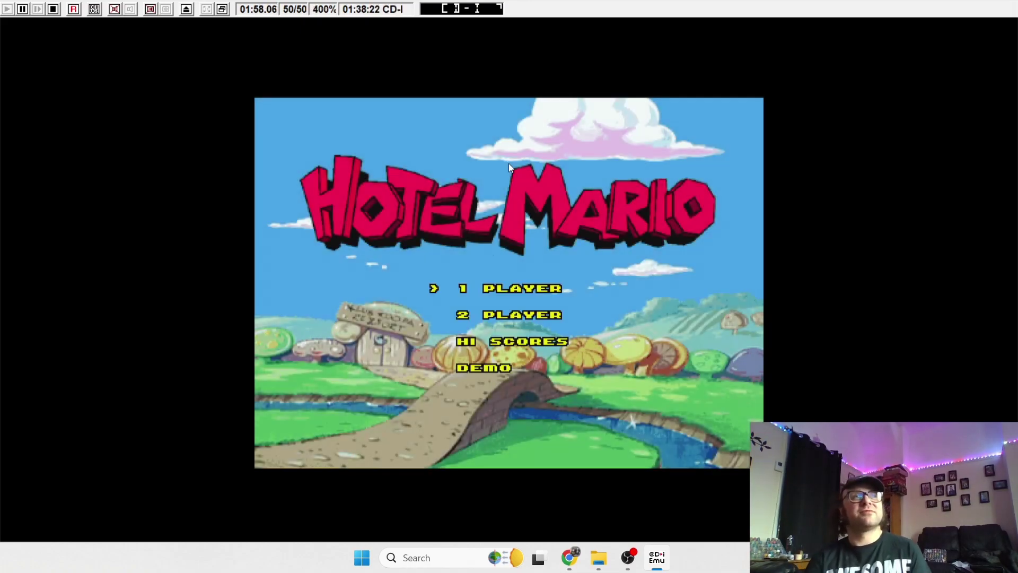
- Start a new 1 Player game from the Hotel Mario title screen and skip ahead to stage 1
{"action": "key", "text": "Down"}
{"action": "key", "text": "Up"}
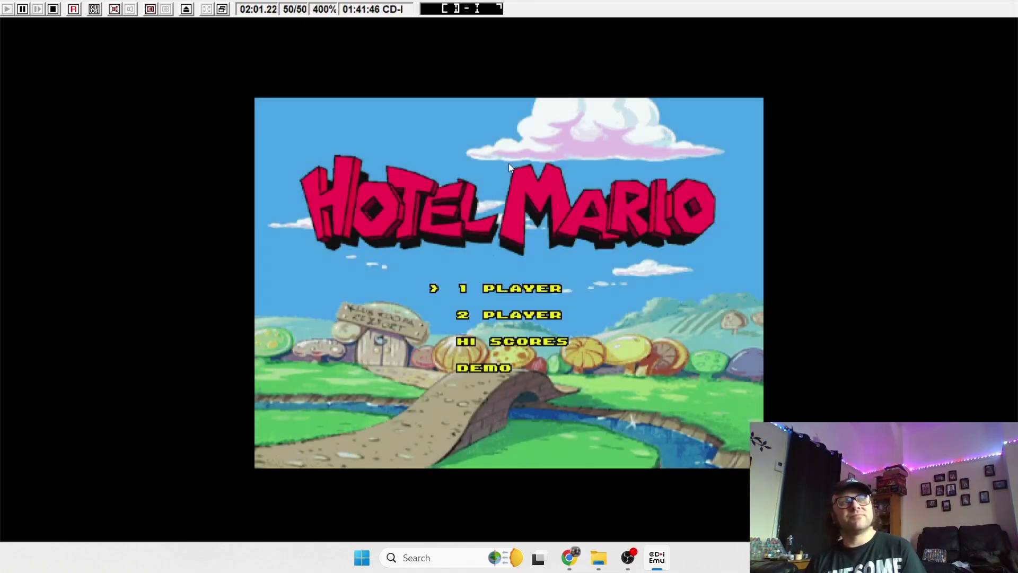
{"action": "key", "text": "Return"}
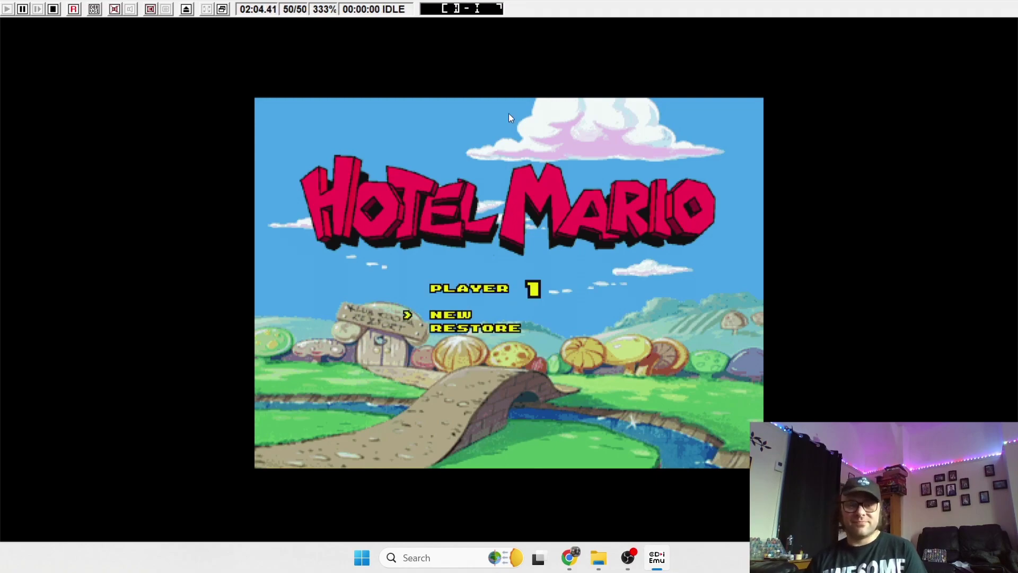
{"action": "key", "text": "Return"}
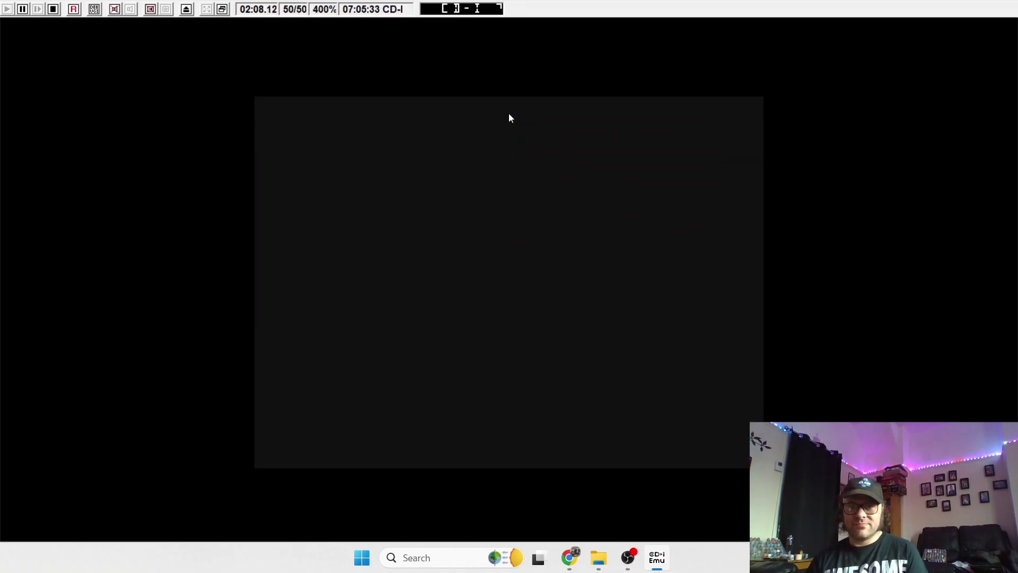
{"action": "key", "text": "Return"}
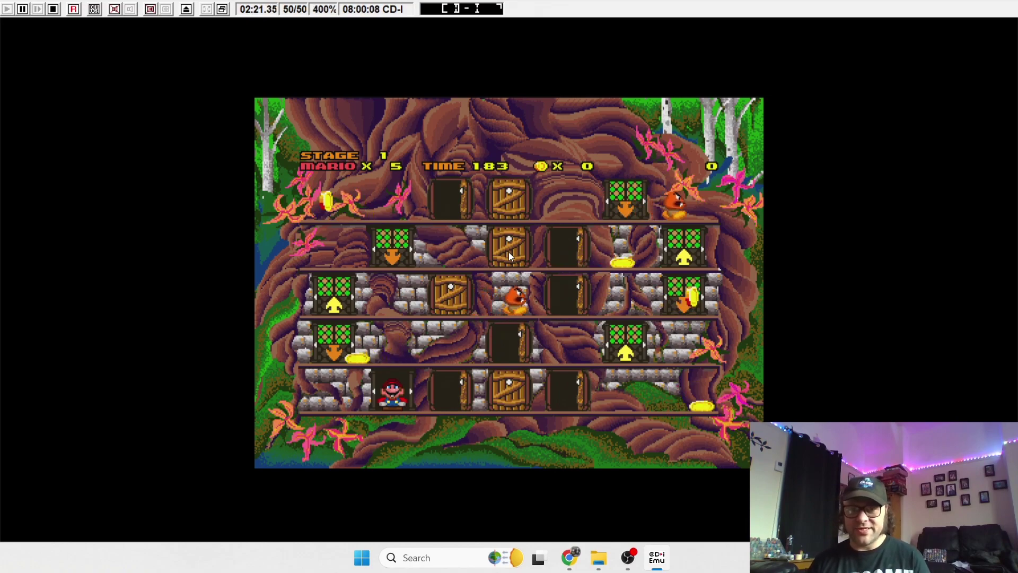
- Walk Mario back and forth across the two lowest floors of stage 1, collecting coins and using the elevator doors
{"action": "key", "text": "Right"}
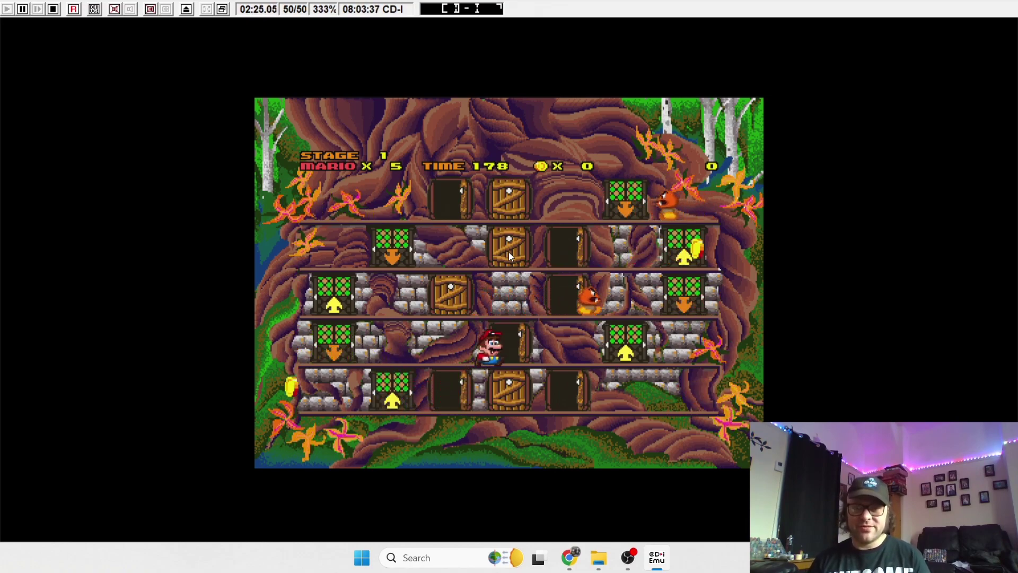
{"action": "key", "text": "Right"}
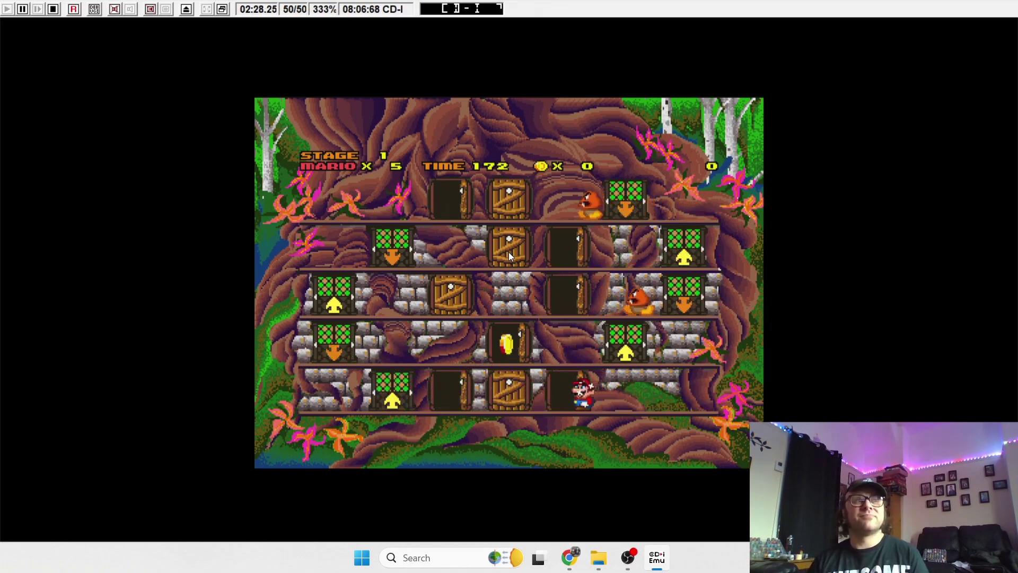
{"action": "key", "text": "Left"}
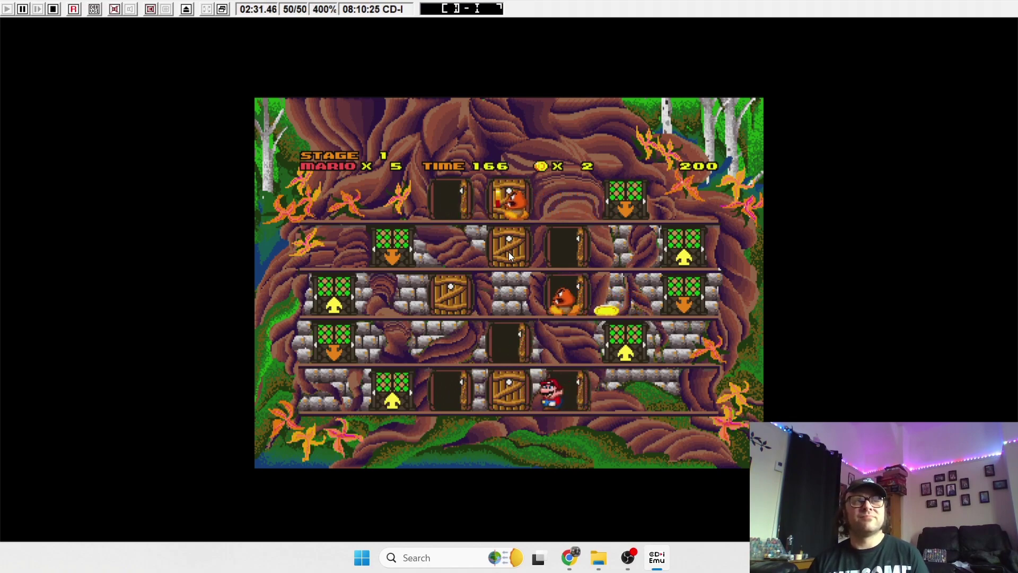
{"action": "key", "text": "Right"}
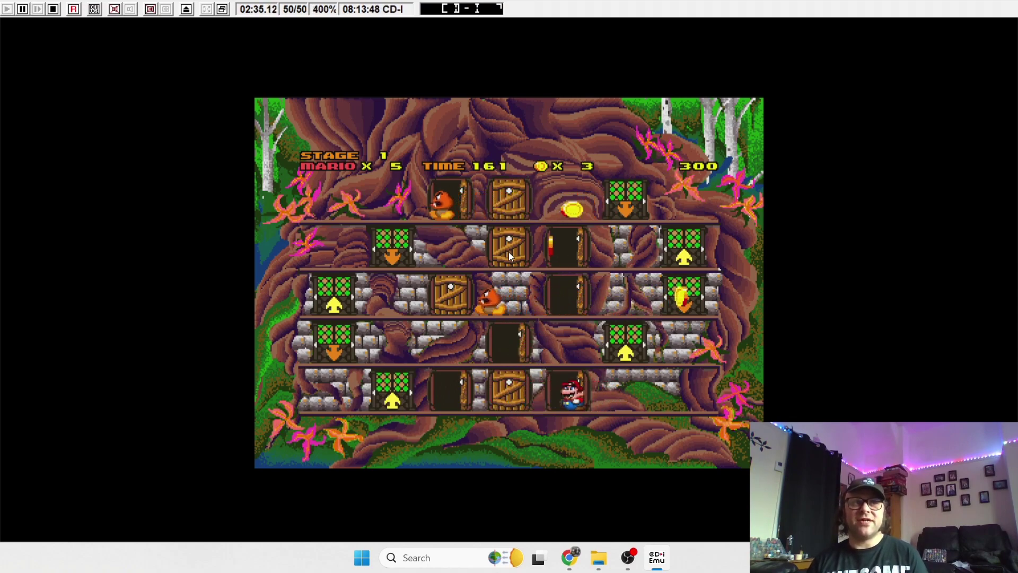
{"action": "key", "text": "Left"}
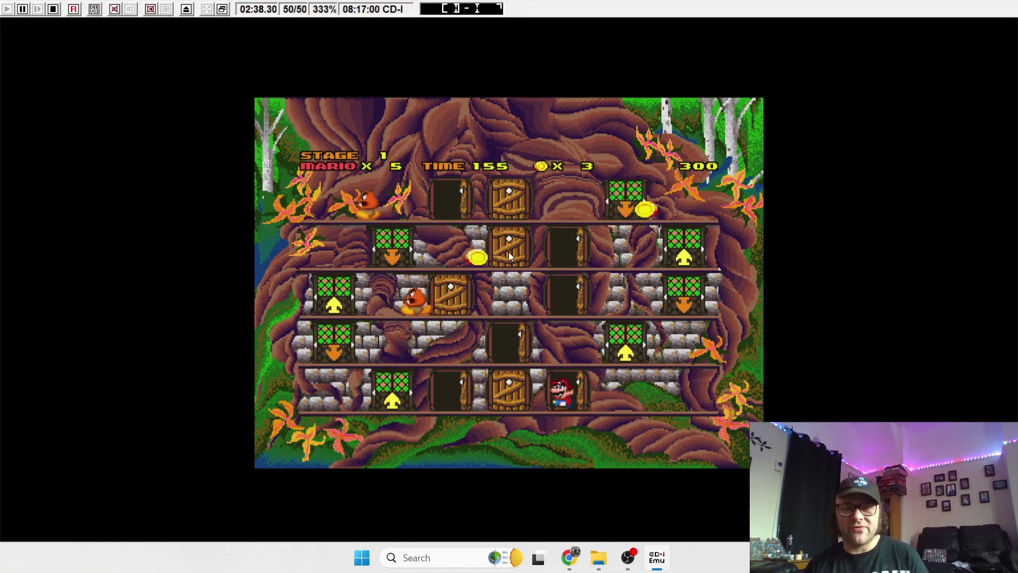
{"action": "key", "text": "Right"}
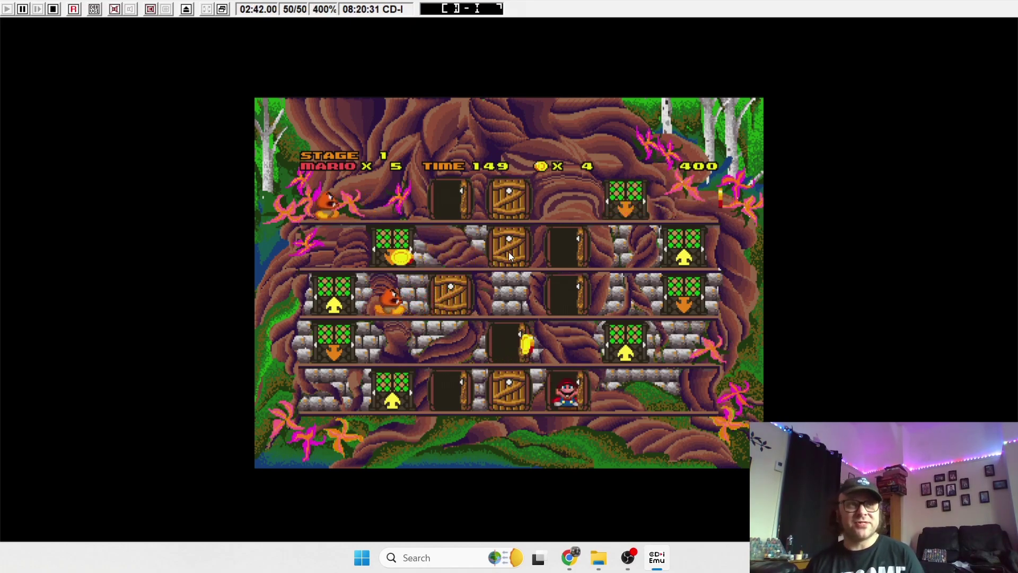
{"action": "key", "text": "Left"}
{"action": "key", "text": "Right"}
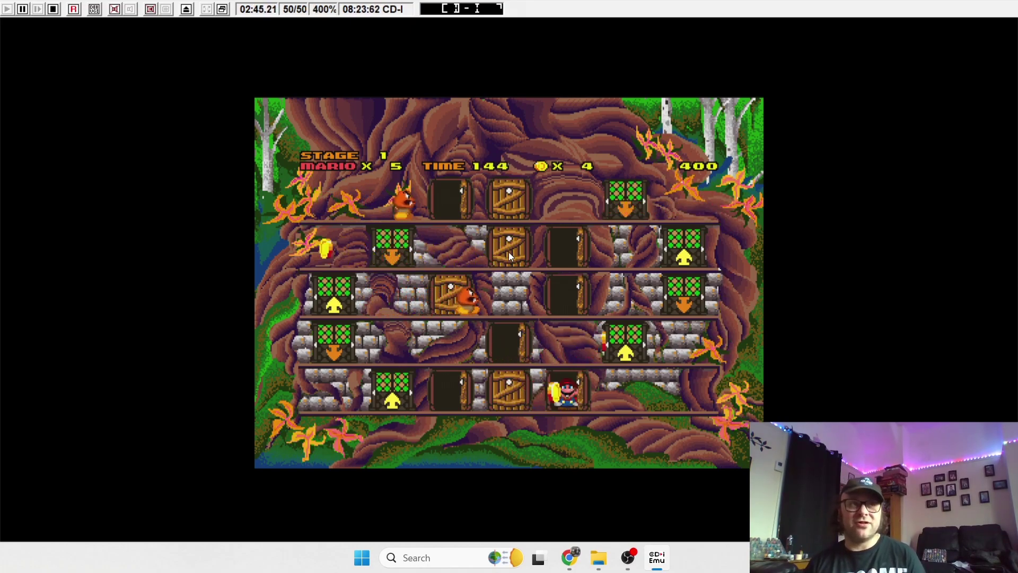
{"action": "key", "text": "Left"}
{"action": "key", "text": "Left"}
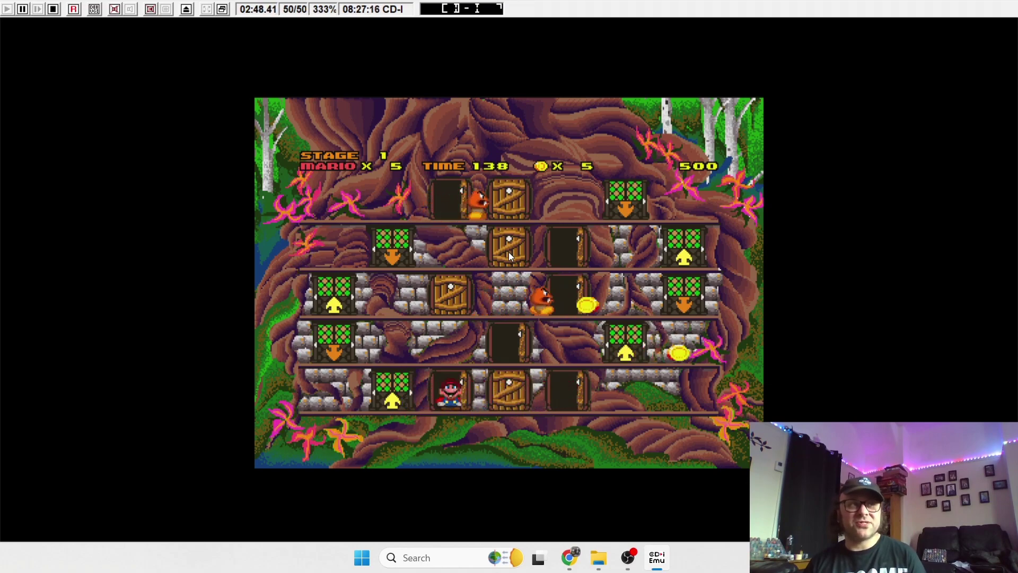
{"action": "key", "text": "Left"}
{"action": "key", "text": "Up"}
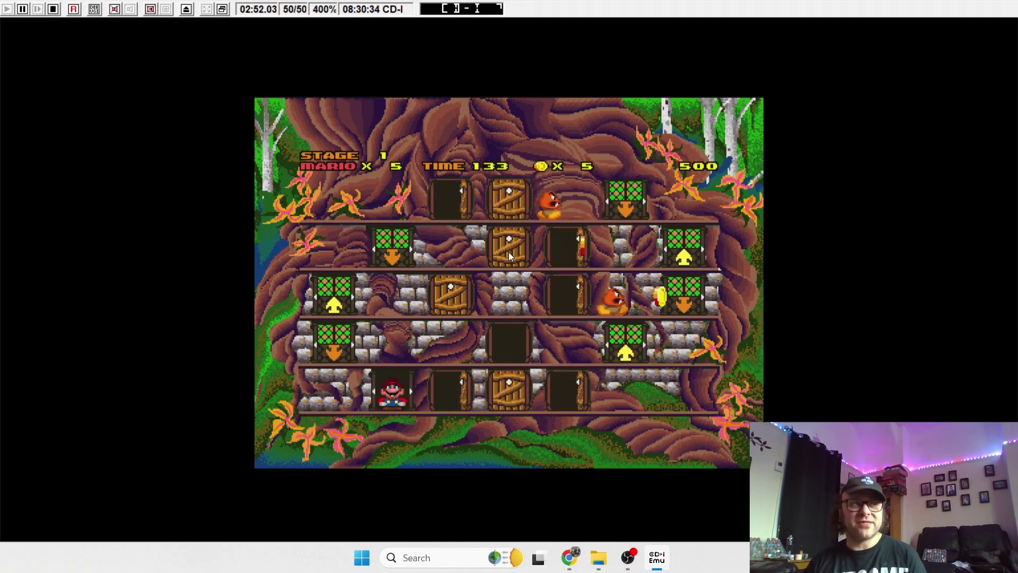
{"action": "key", "text": "Down"}
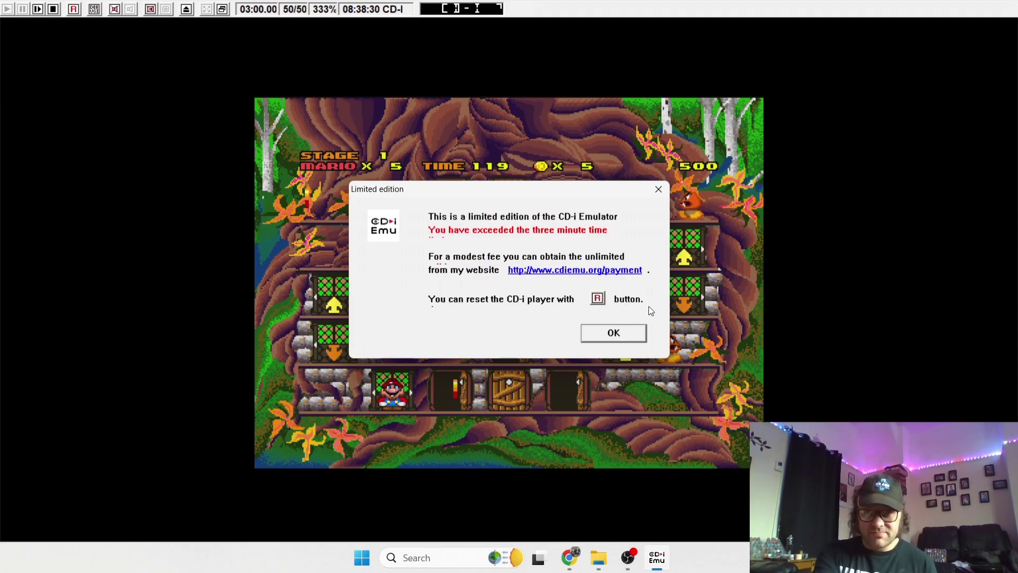
- Move the Limited edition message aside, dismiss it and reset the CD-i player
{"action": "left_click_drag", "start_coordinate": [558, 192], "coordinate": [693, 189]}
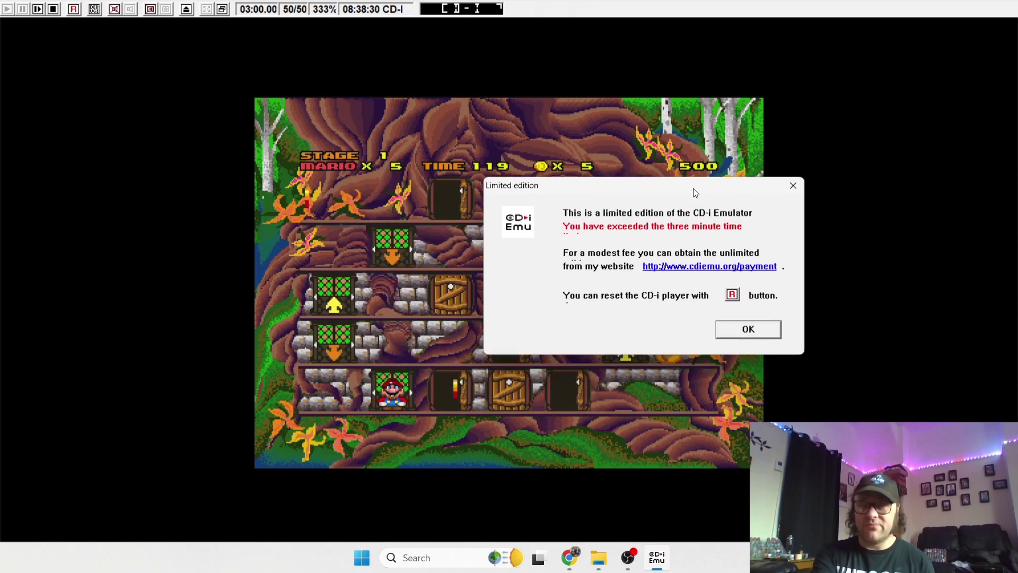
{"action": "left_click", "coordinate": [765, 330]}
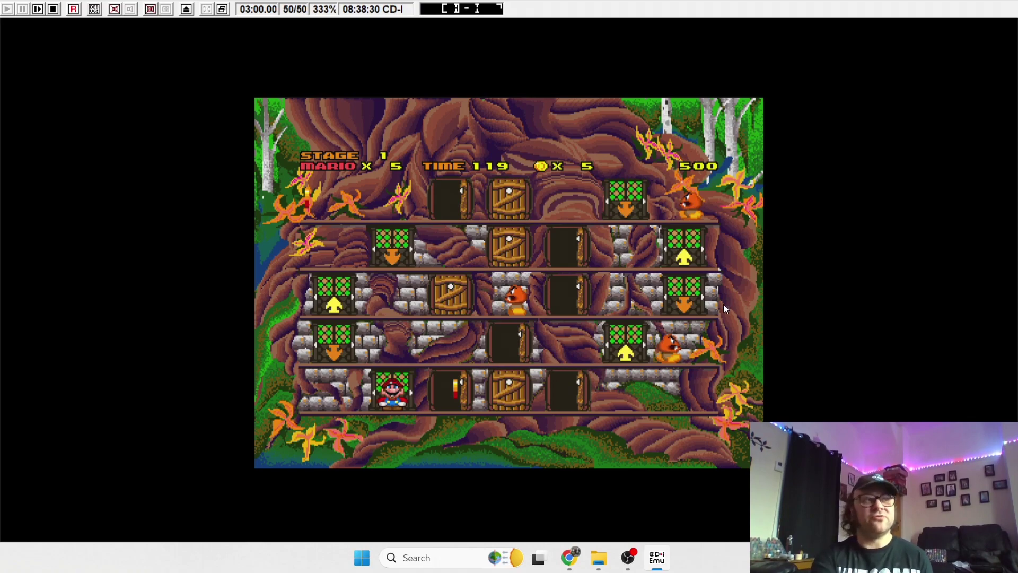
{"action": "left_click", "coordinate": [74, 13]}
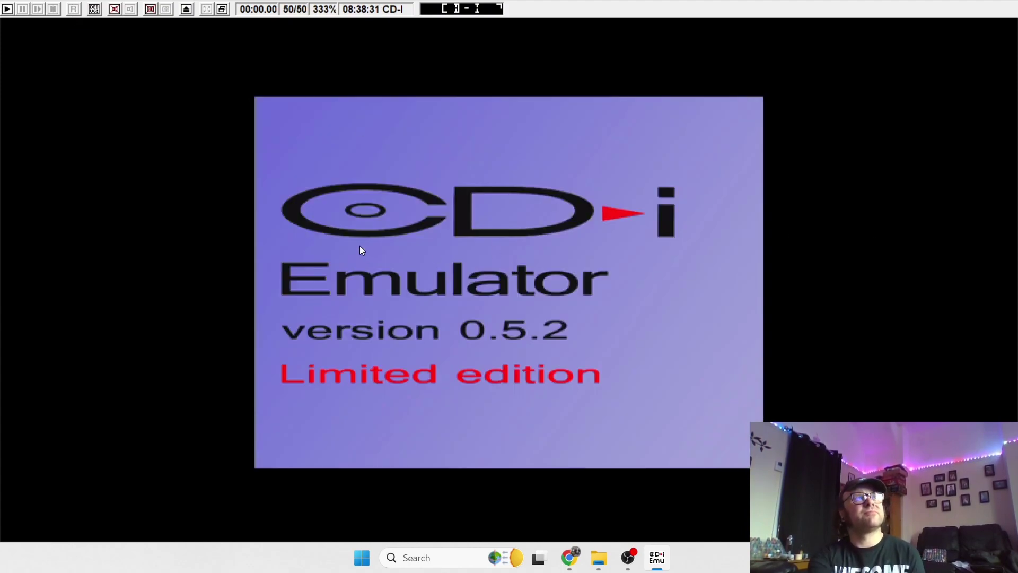
- Return the emulator from full screen to a window and reposition it over the lower part of the CDI folder window
{"action": "left_click", "coordinate": [222, 9]}
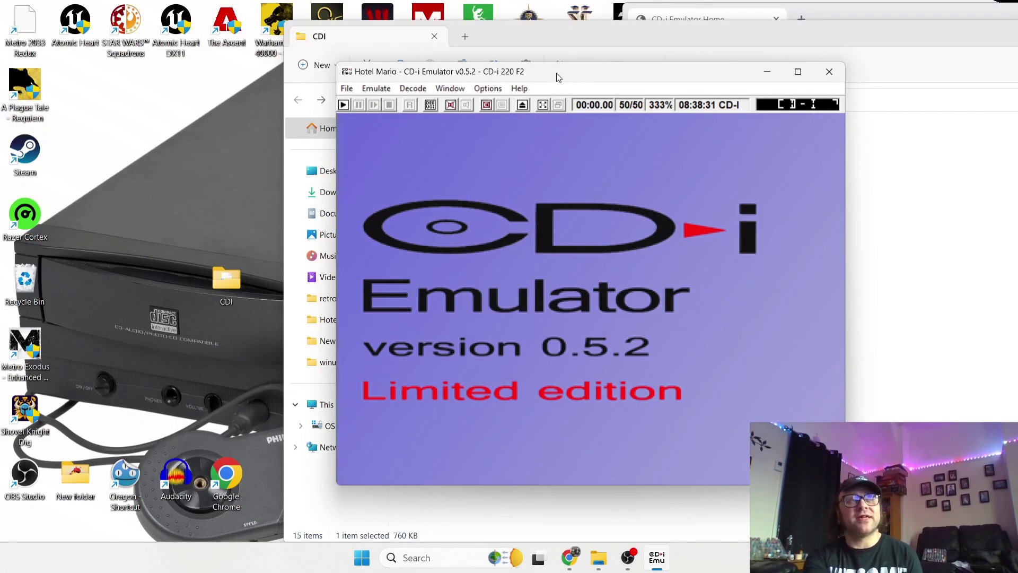
{"action": "left_click_drag", "start_coordinate": [556, 72], "coordinate": [444, 62]}
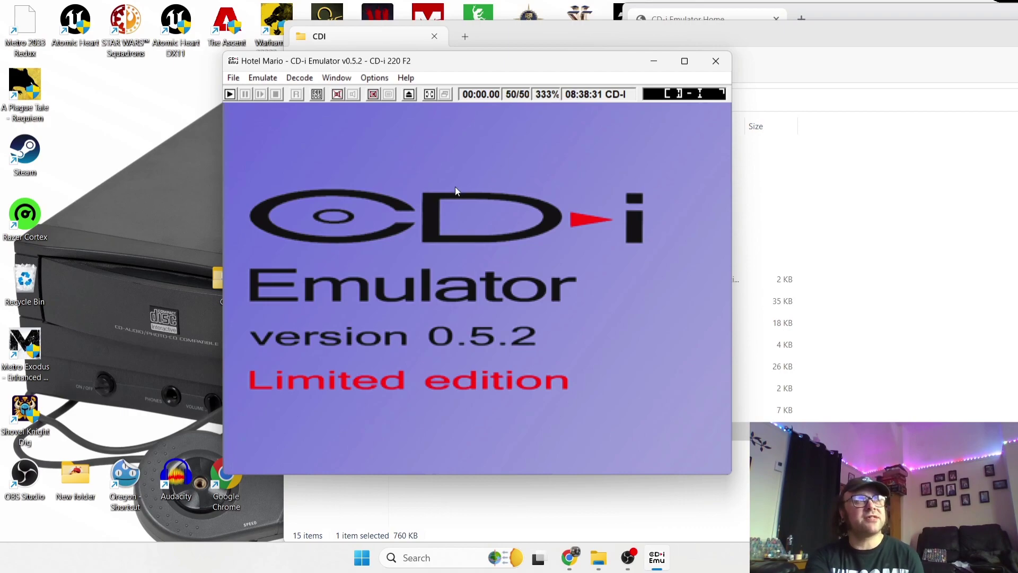
{"action": "left_click_drag", "start_coordinate": [439, 68], "coordinate": [435, 128]}
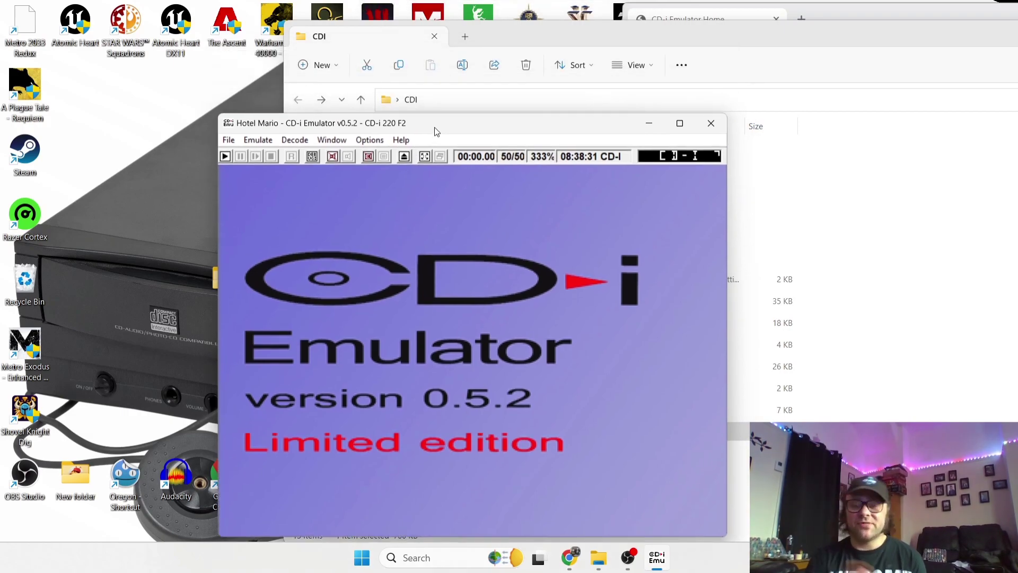